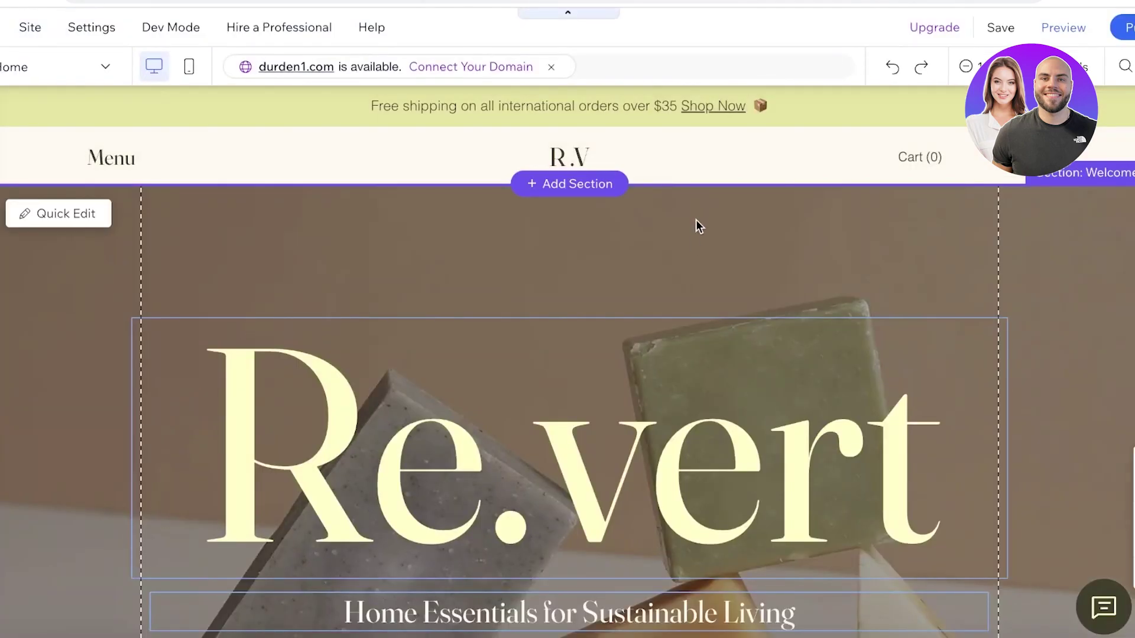
Select the Re.vert home page hero section, then leave the editor for the My Sites list.
click(689, 242)
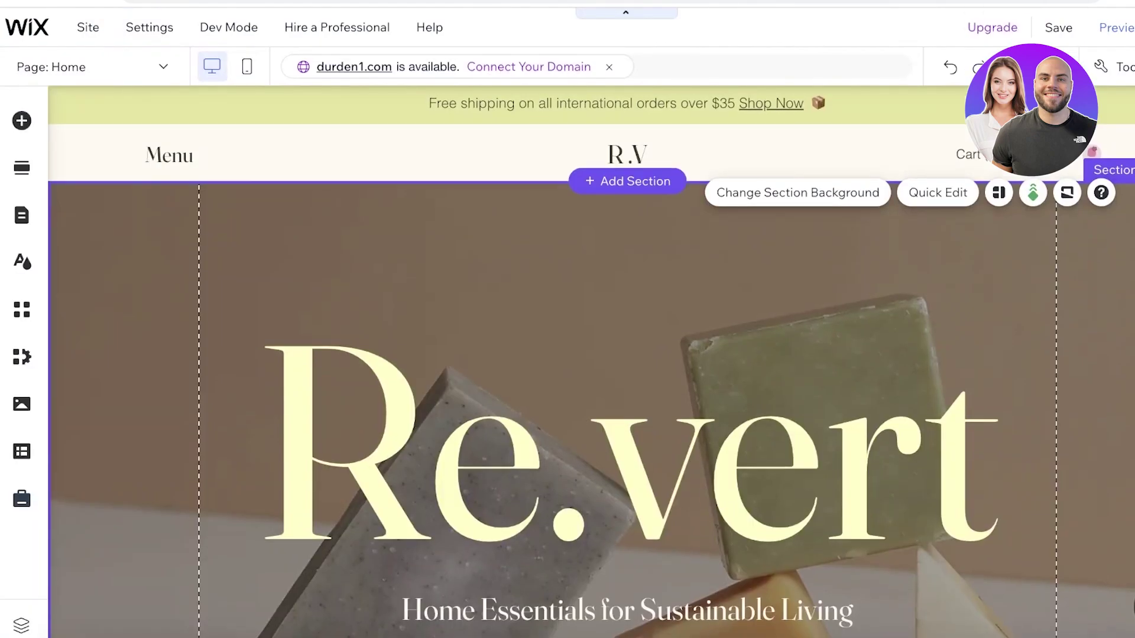
Choose Select Site on the Durden1 card to reopen its Re.vert home page in the editor.
scroll(591, 355, down, 6)
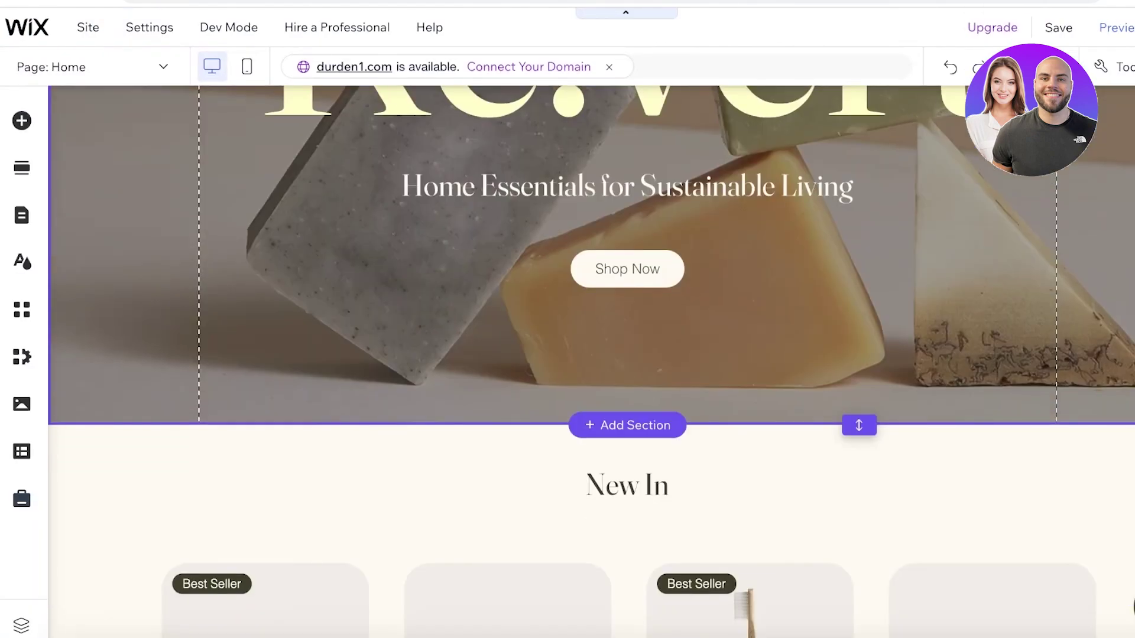
scroll(591, 355, up, 6)
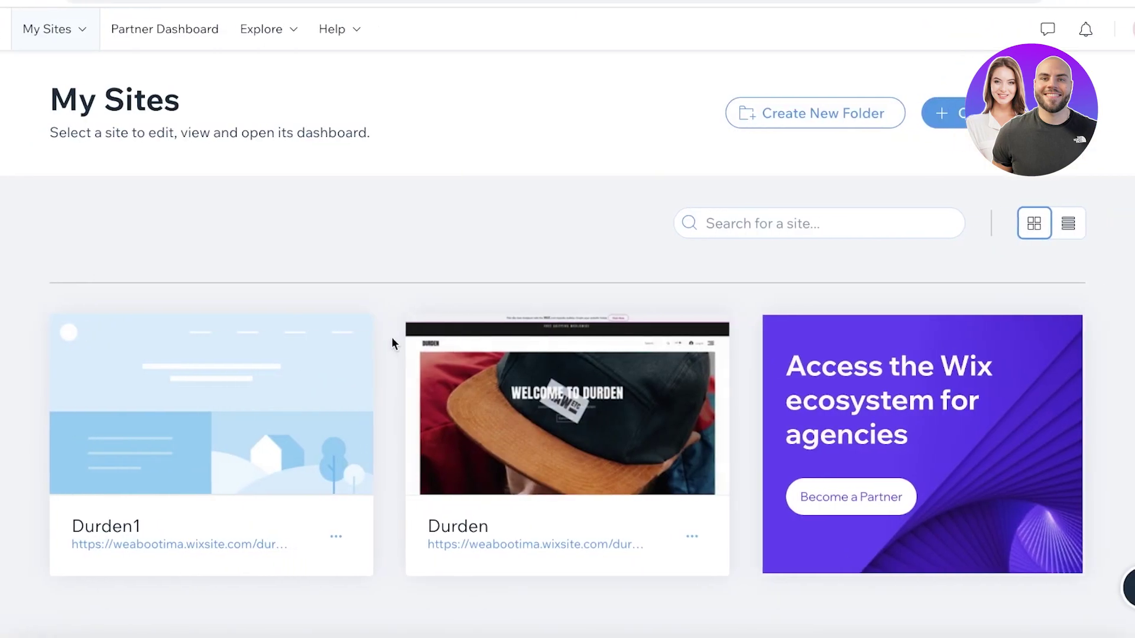
mouse_move(375, 355)
click(243, 407)
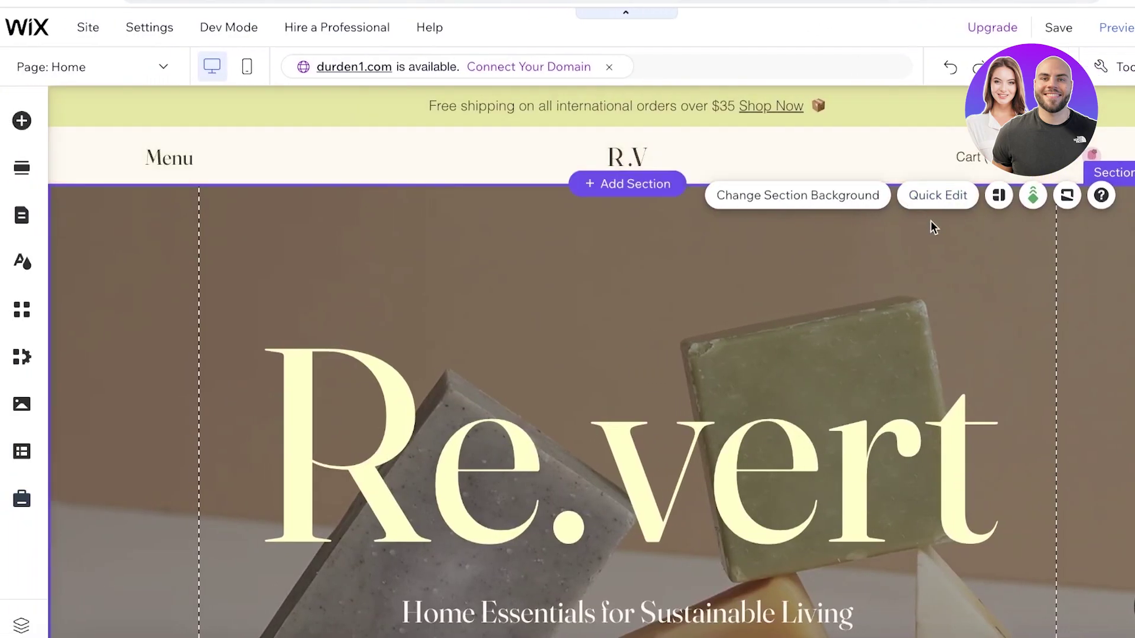
scroll(930, 221, down, 2)
scroll(930, 221, up, 2)
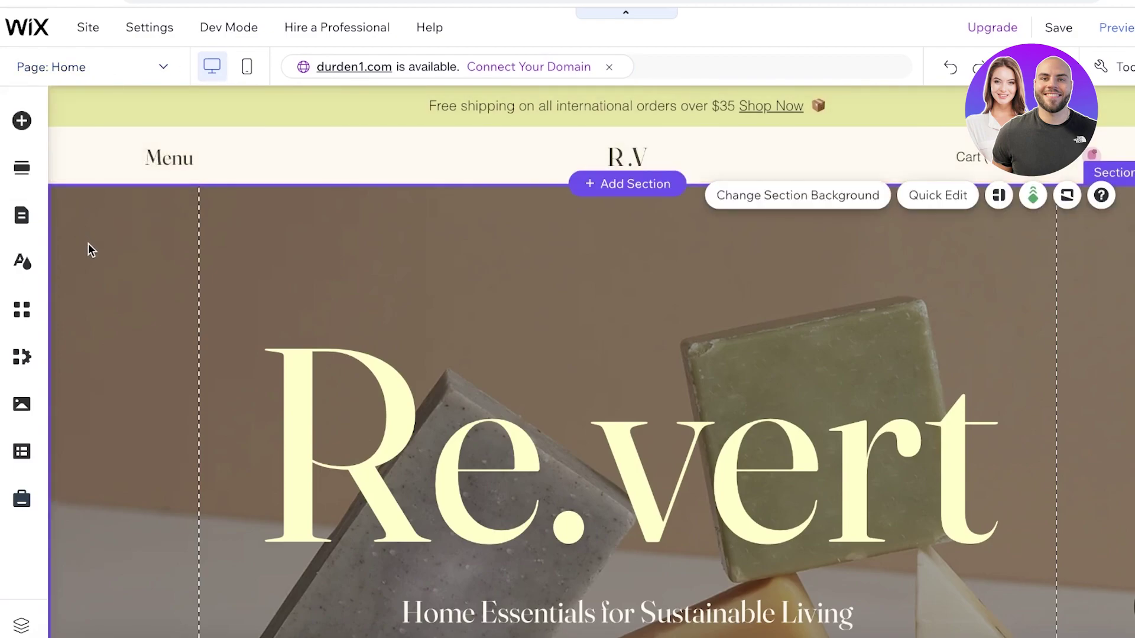
Search the App Market for 'coursaw' and add Wix Online Programs to the site.
click(15, 313)
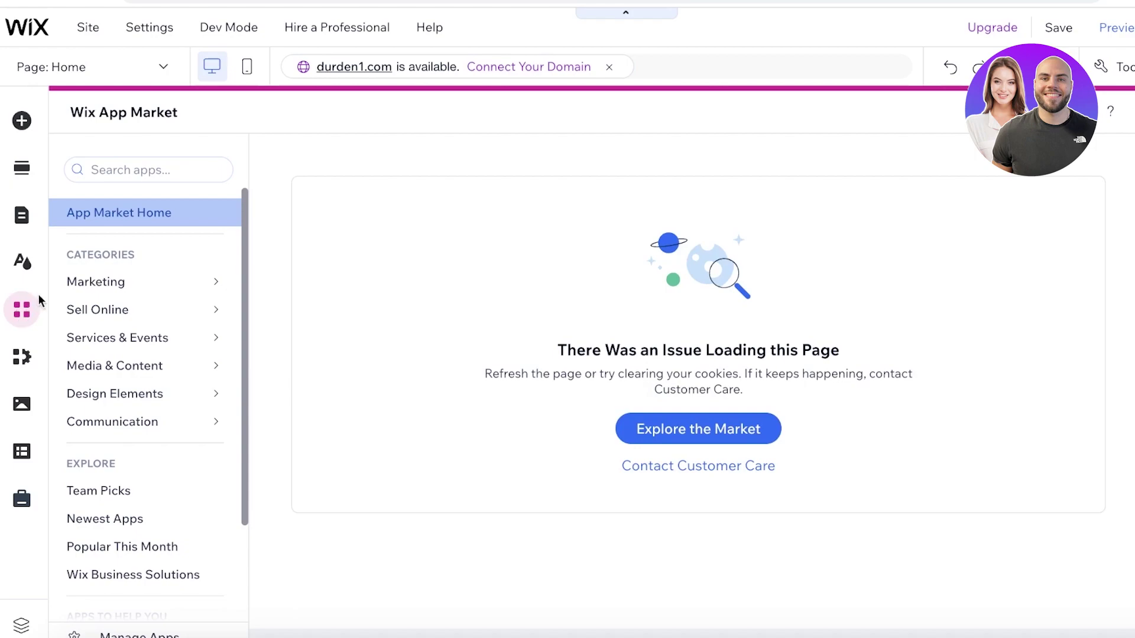
click(139, 282)
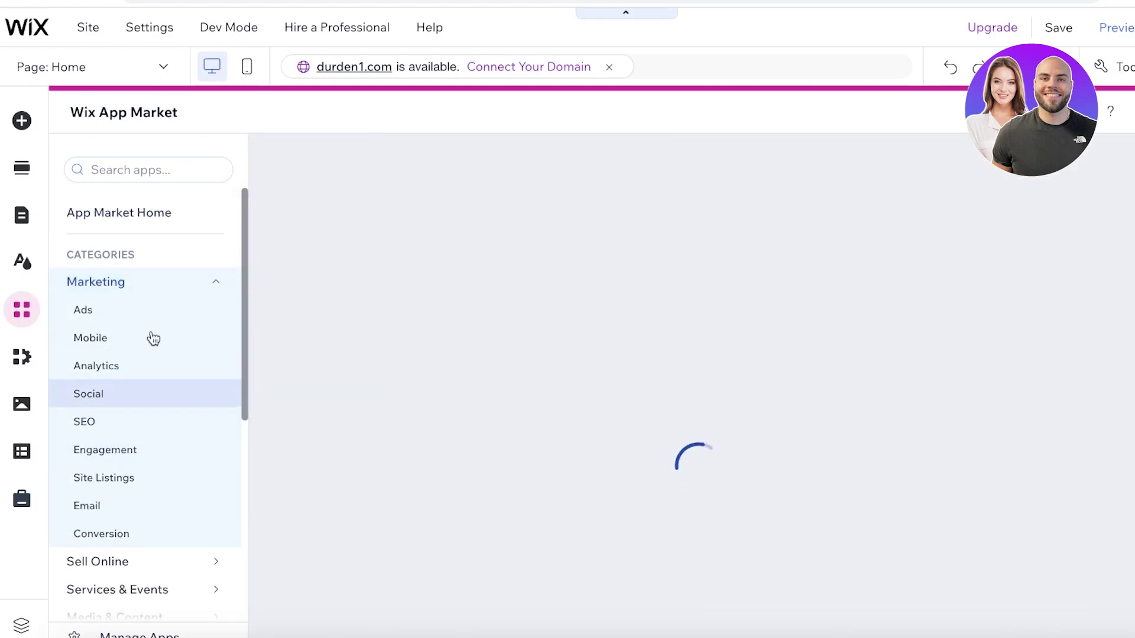
click(152, 171)
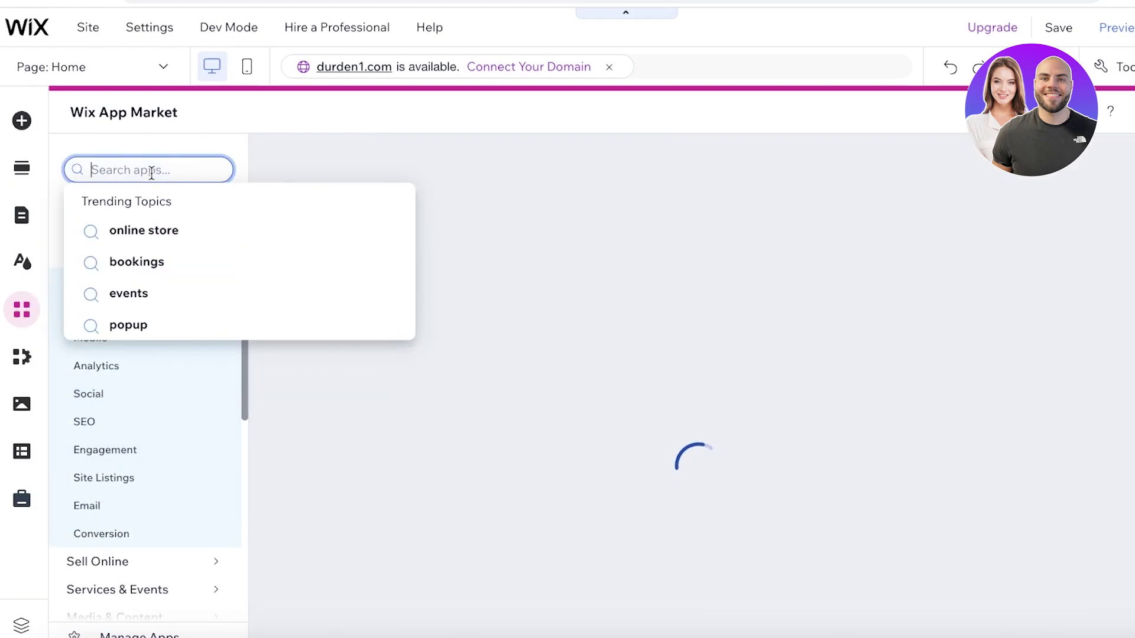
text(coursaw)
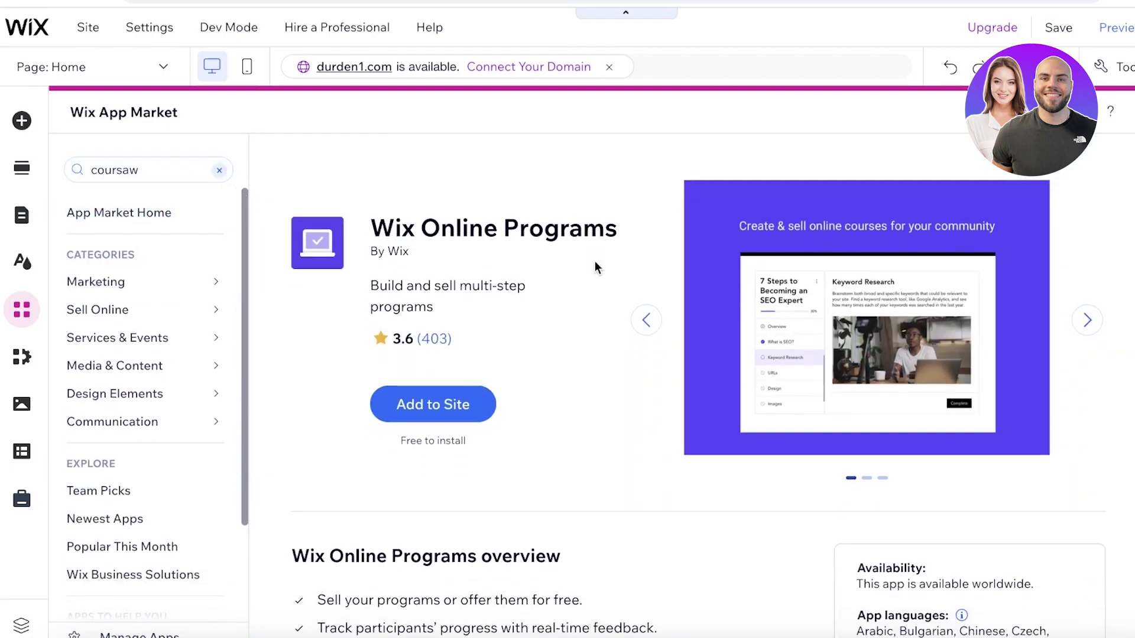
scroll(528, 408, down, 5)
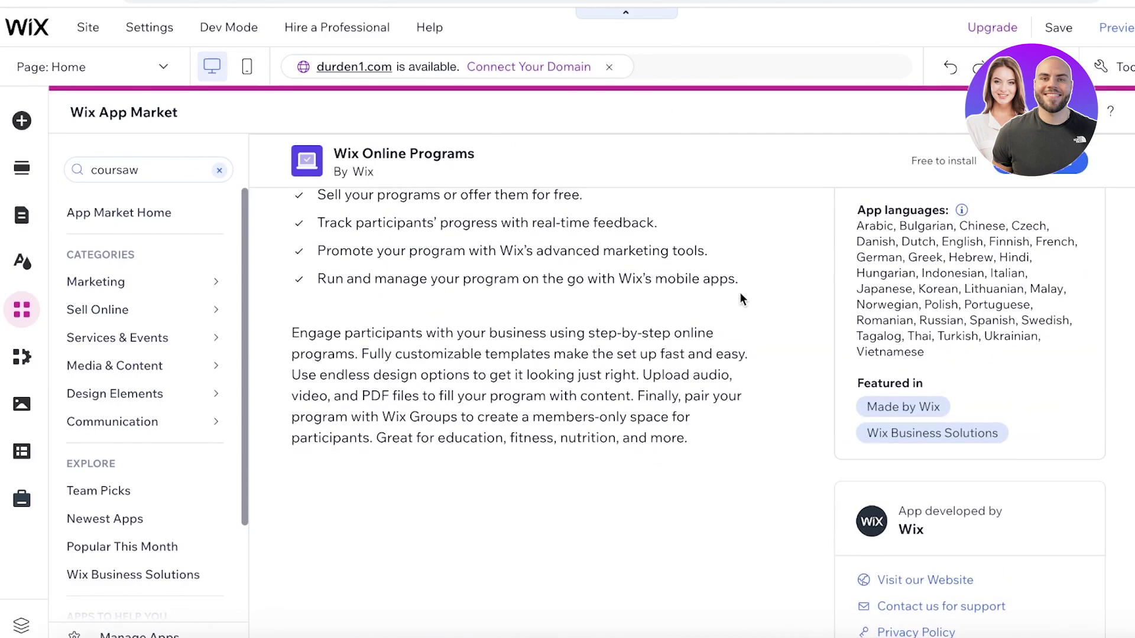
scroll(740, 294, up, 5)
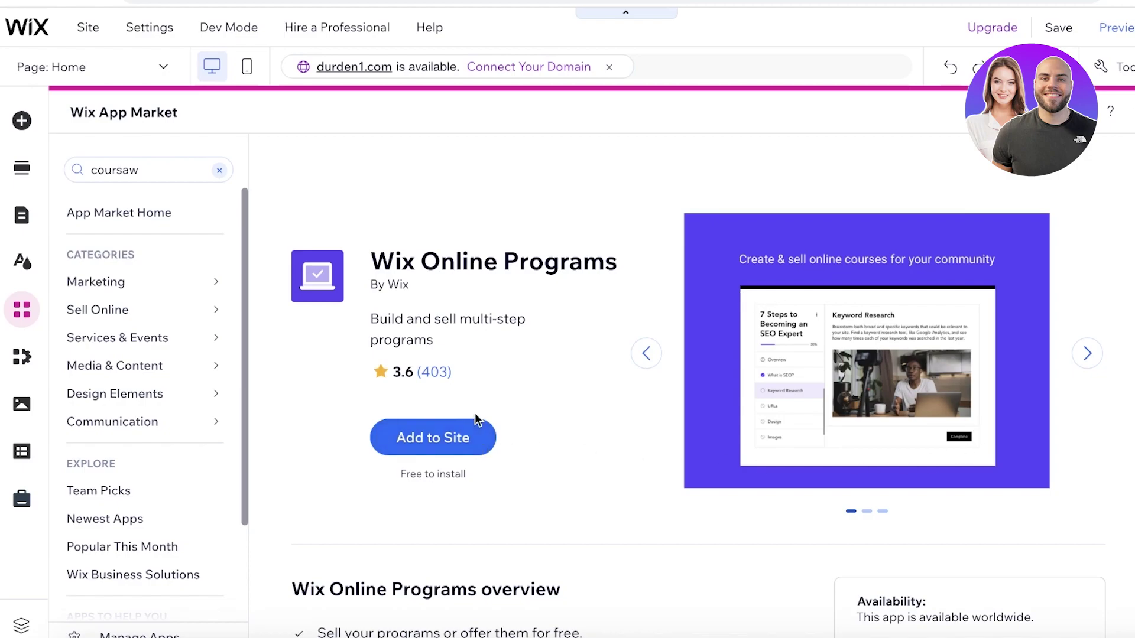
click(467, 439)
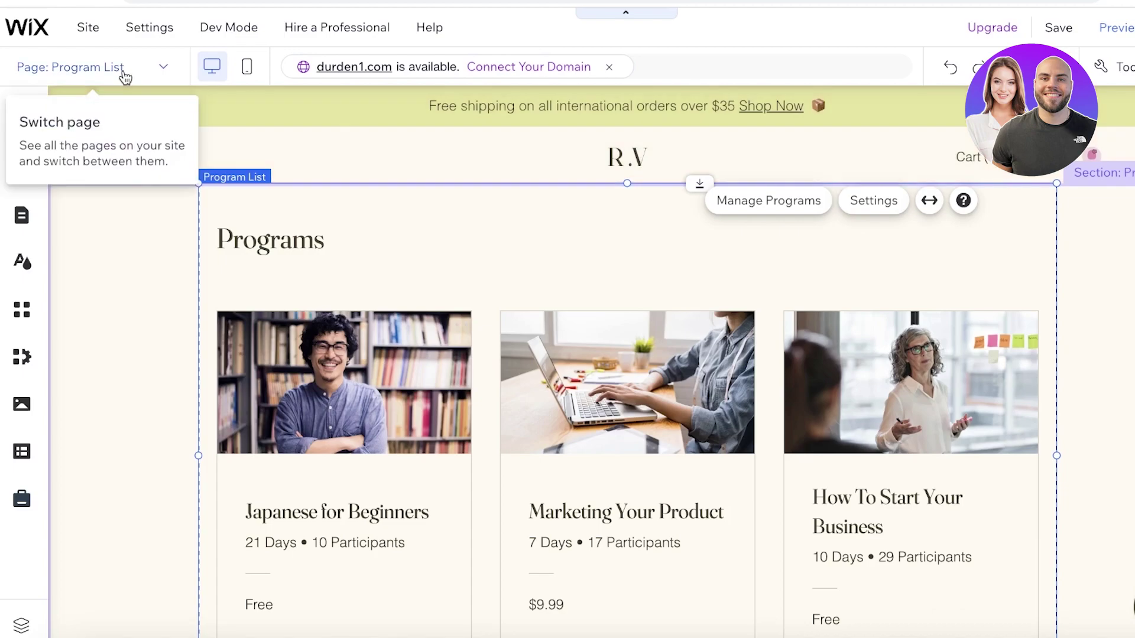
Check the site pages list for Program List alongside Home, Shop All, FAQ and policy pages.
click(123, 70)
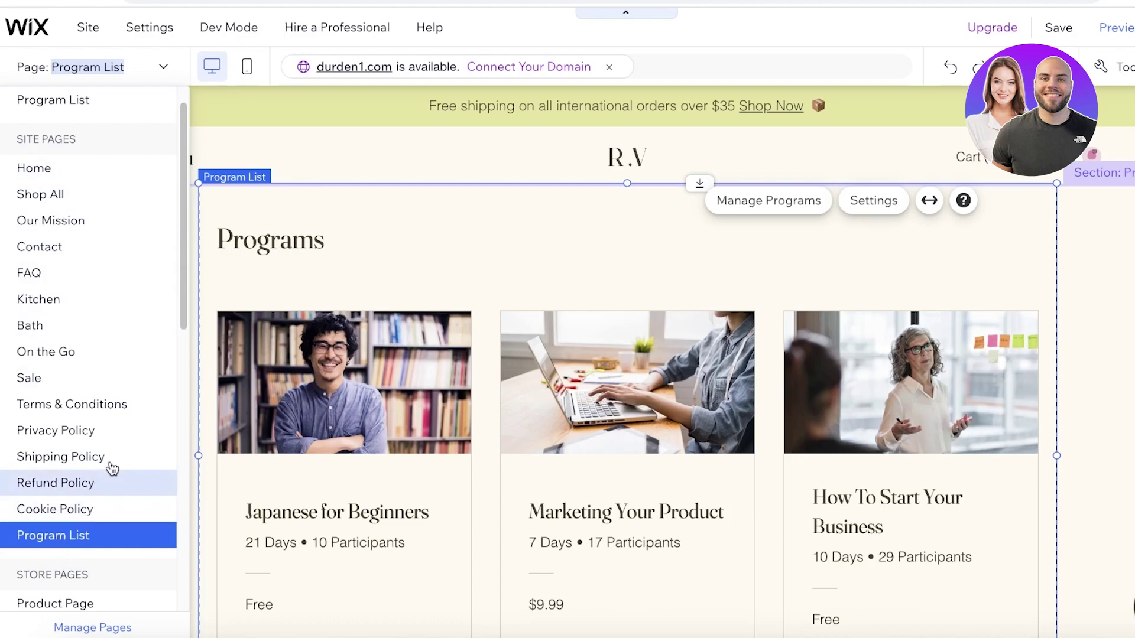
scroll(89, 414, down, 10)
scroll(67, 379, up, 5)
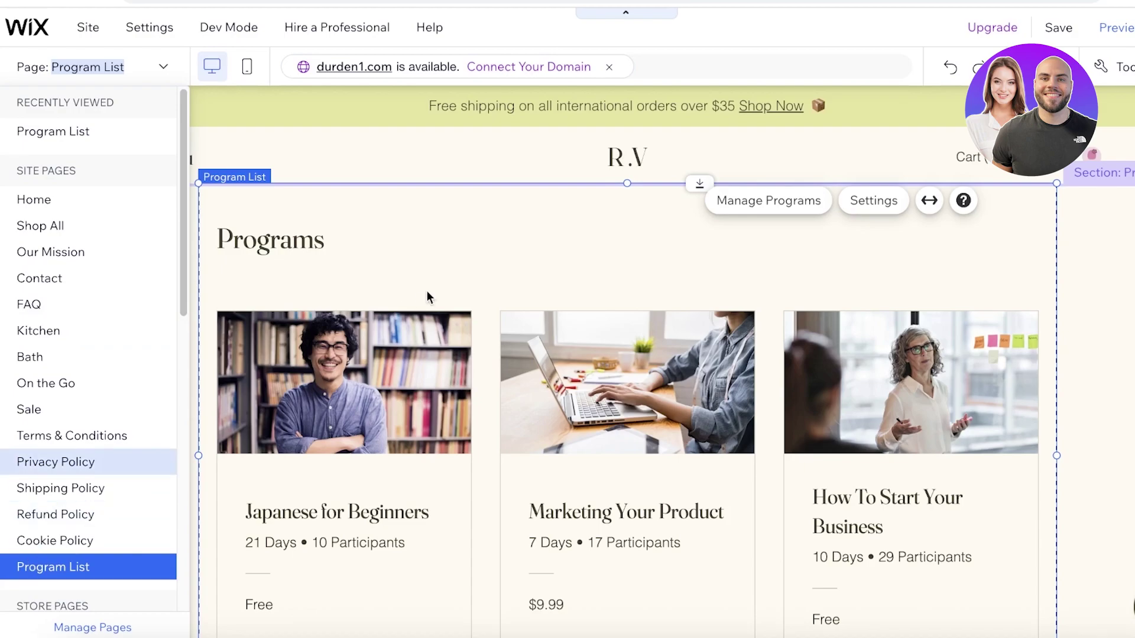
scroll(426, 293, down, 4)
scroll(732, 261, down, 6)
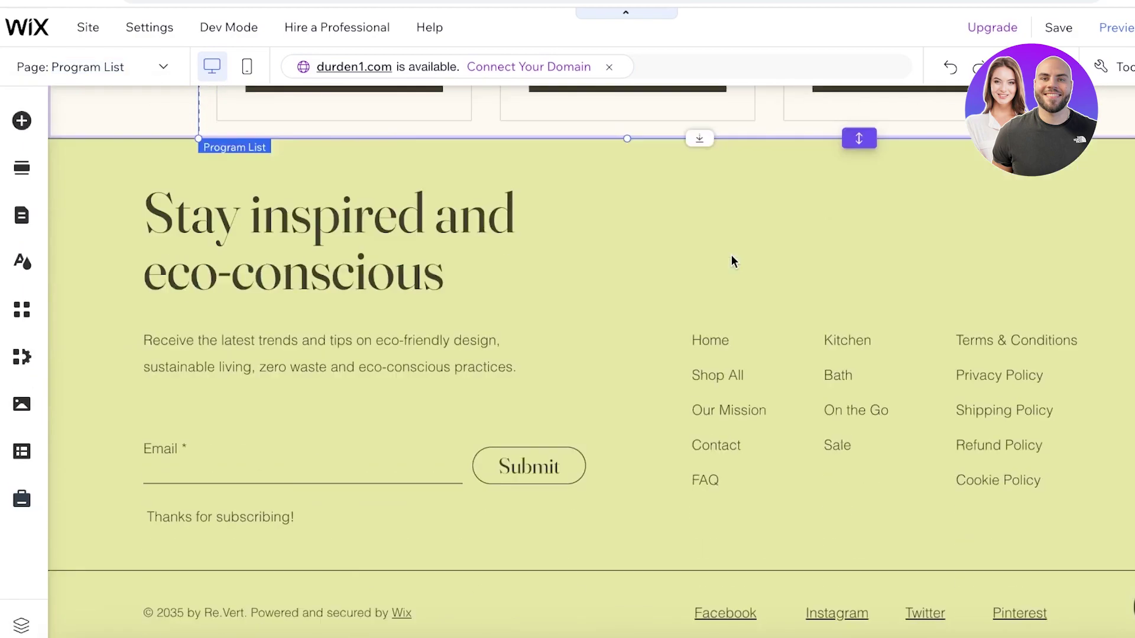
scroll(732, 256, up, 7)
scroll(732, 256, up, 3)
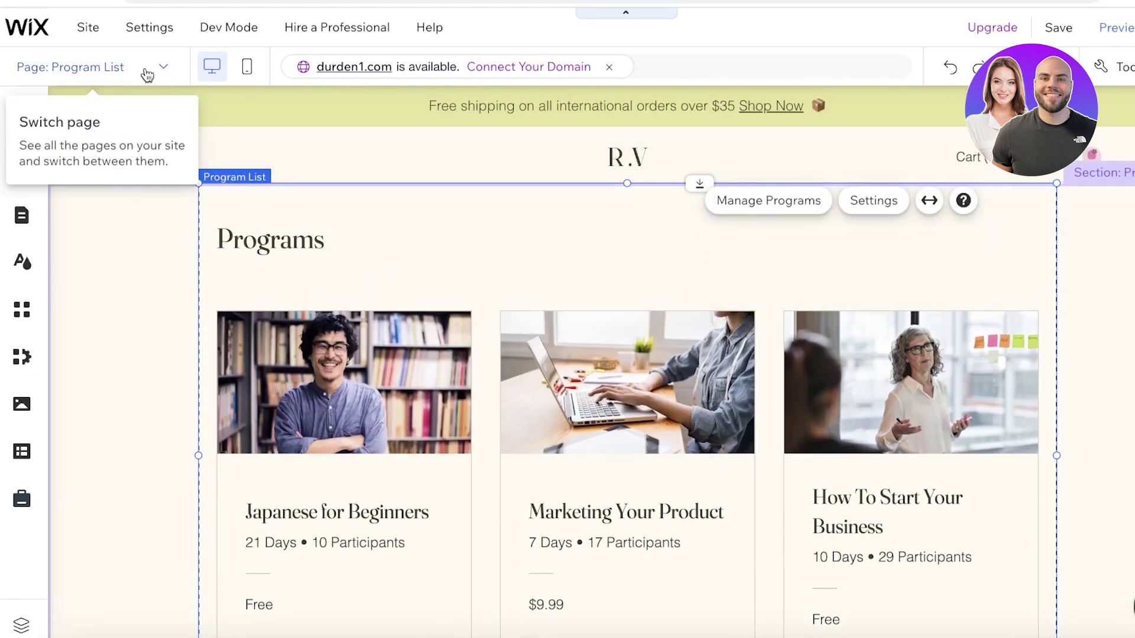
click(144, 69)
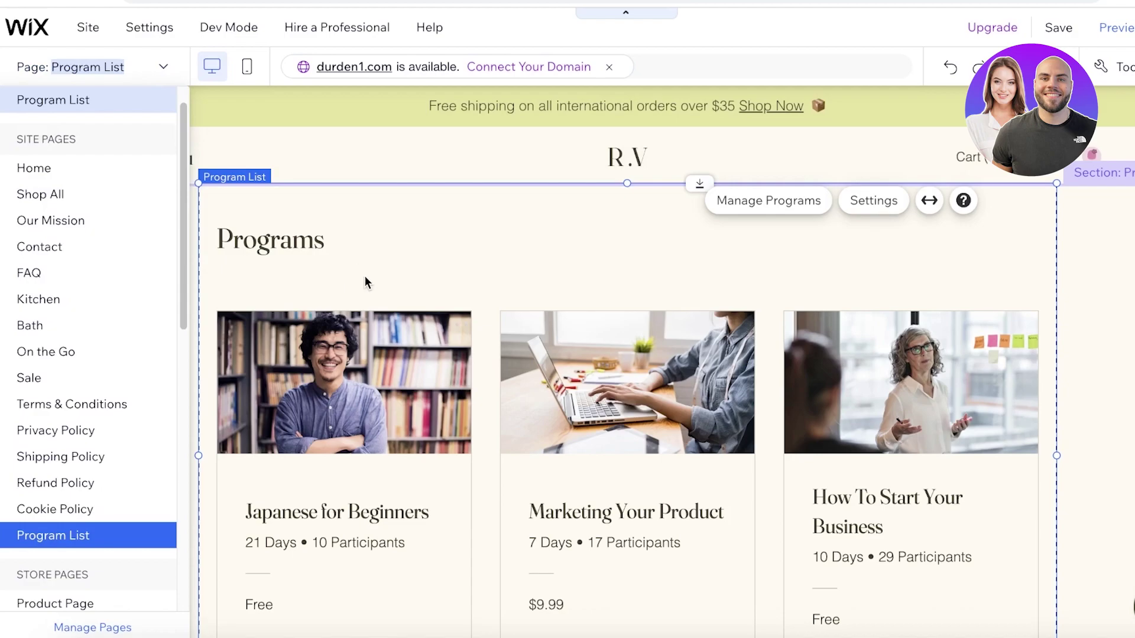
click(364, 202)
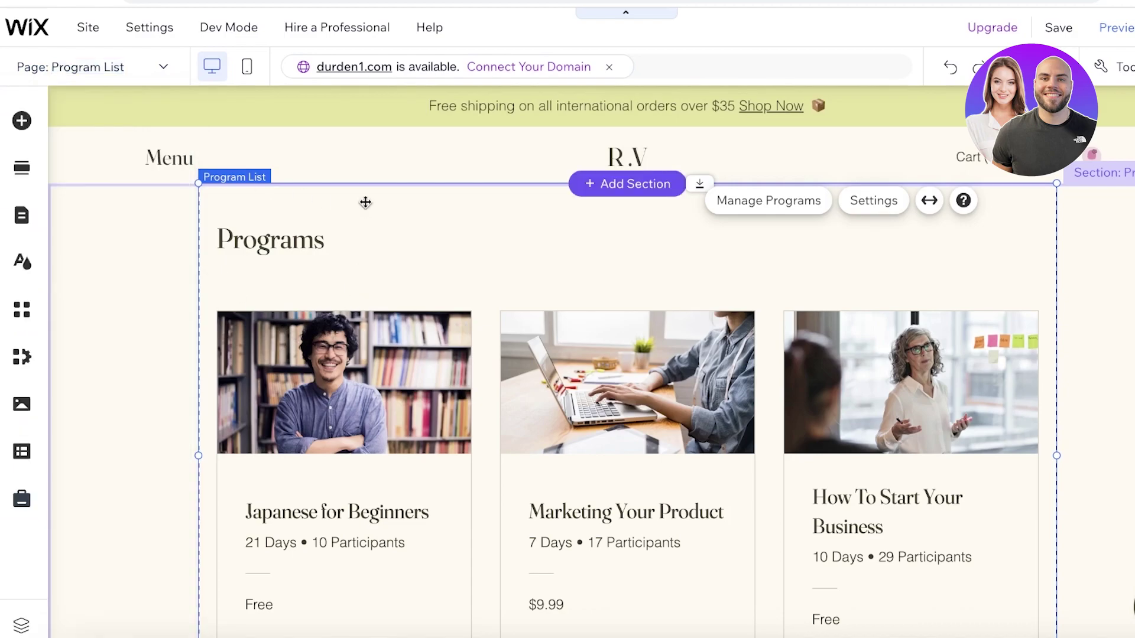
click(144, 67)
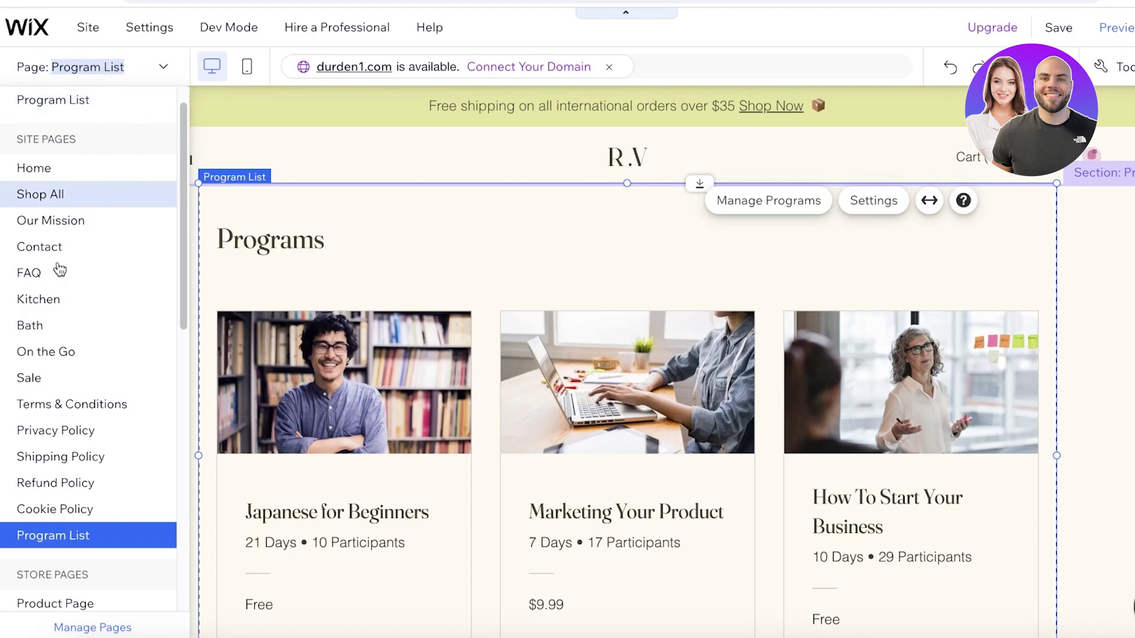
Open Program Page from Program Pages in the pages manager to view Japanese for Beginners.
click(79, 629)
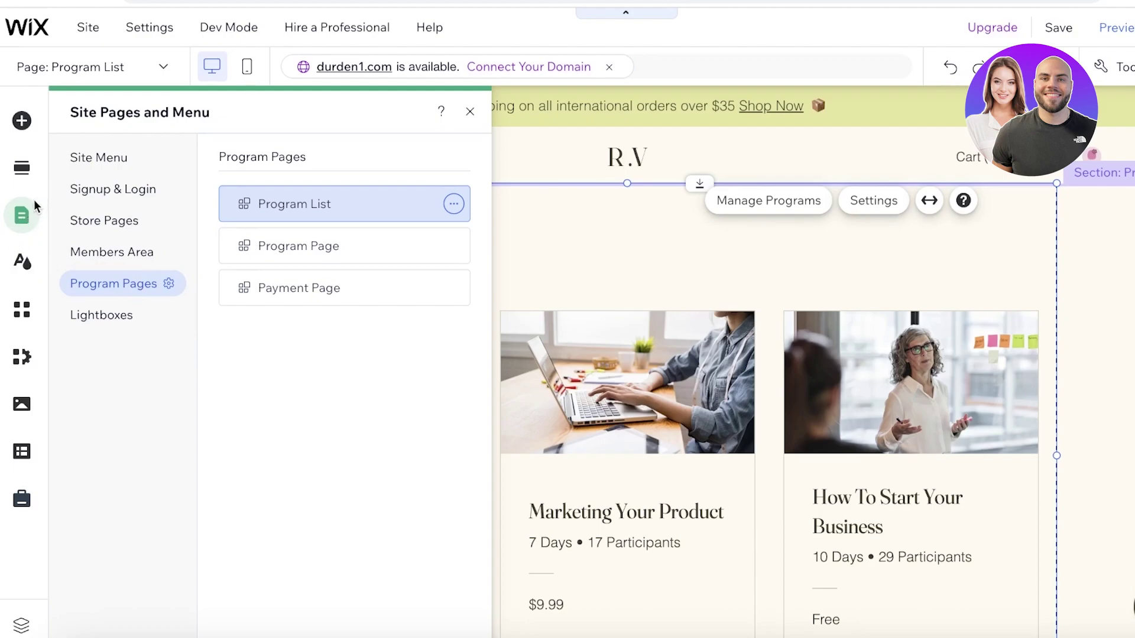
click(22, 221)
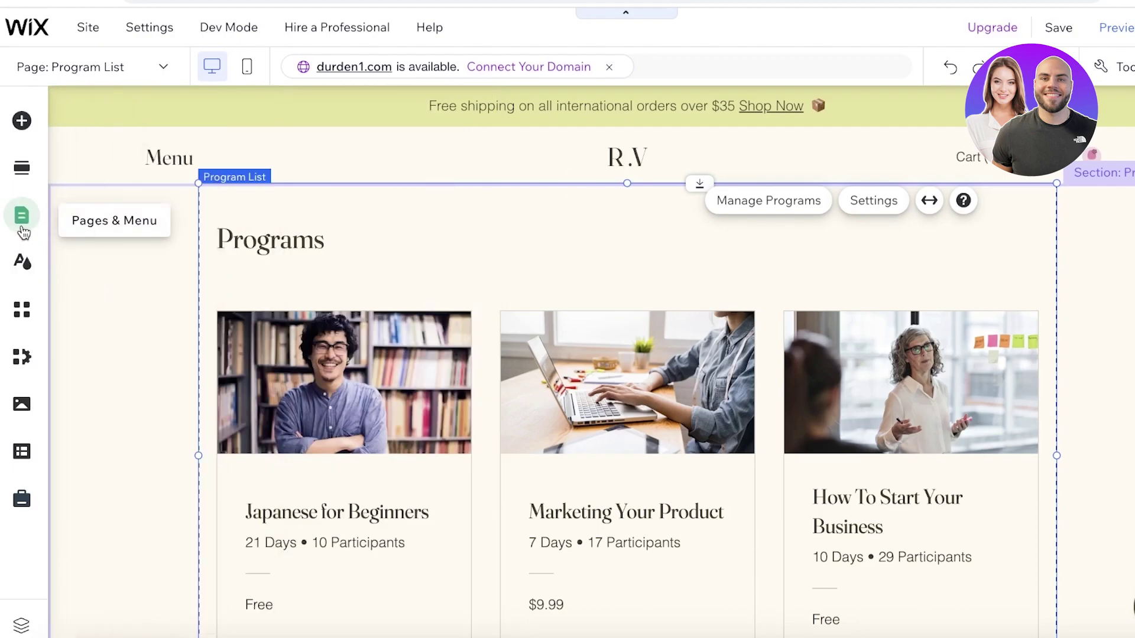
click(23, 234)
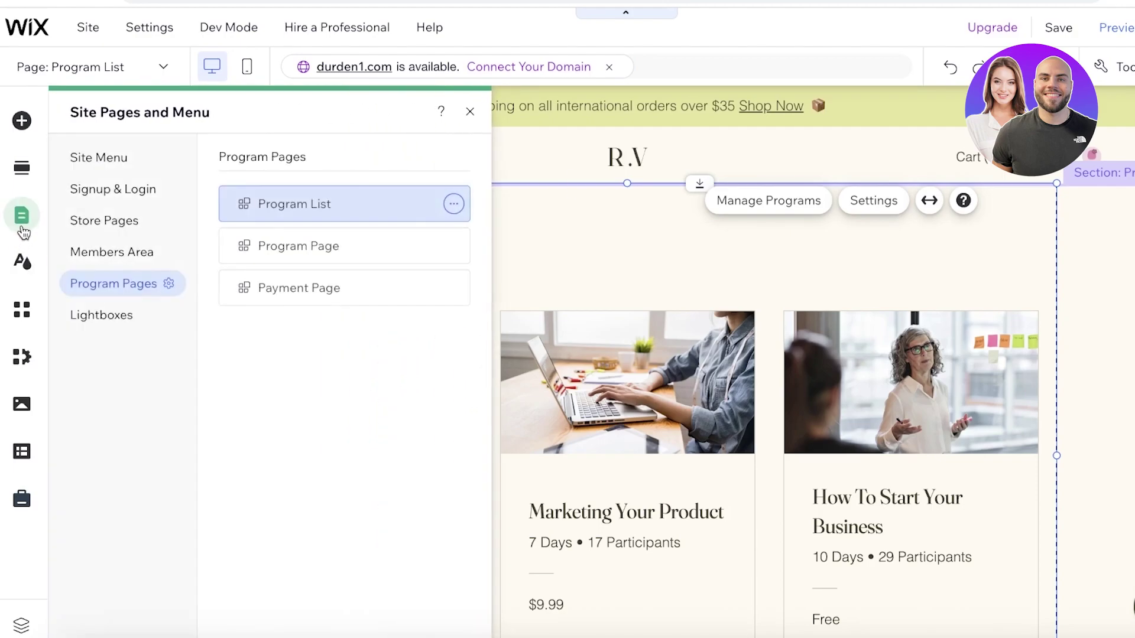
click(169, 284)
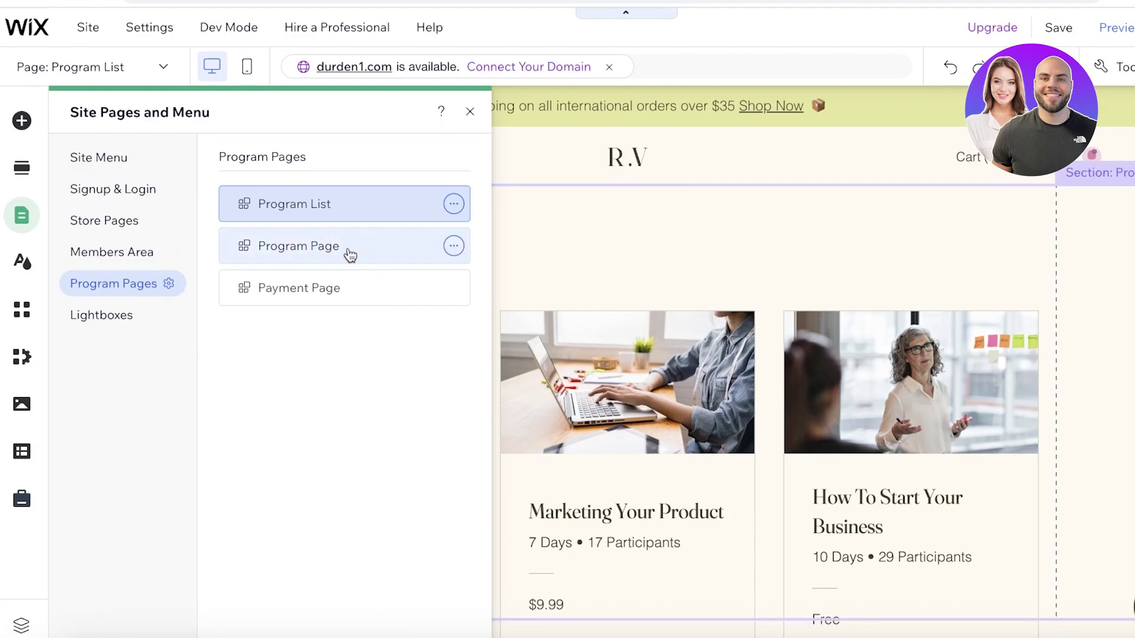
click(295, 298)
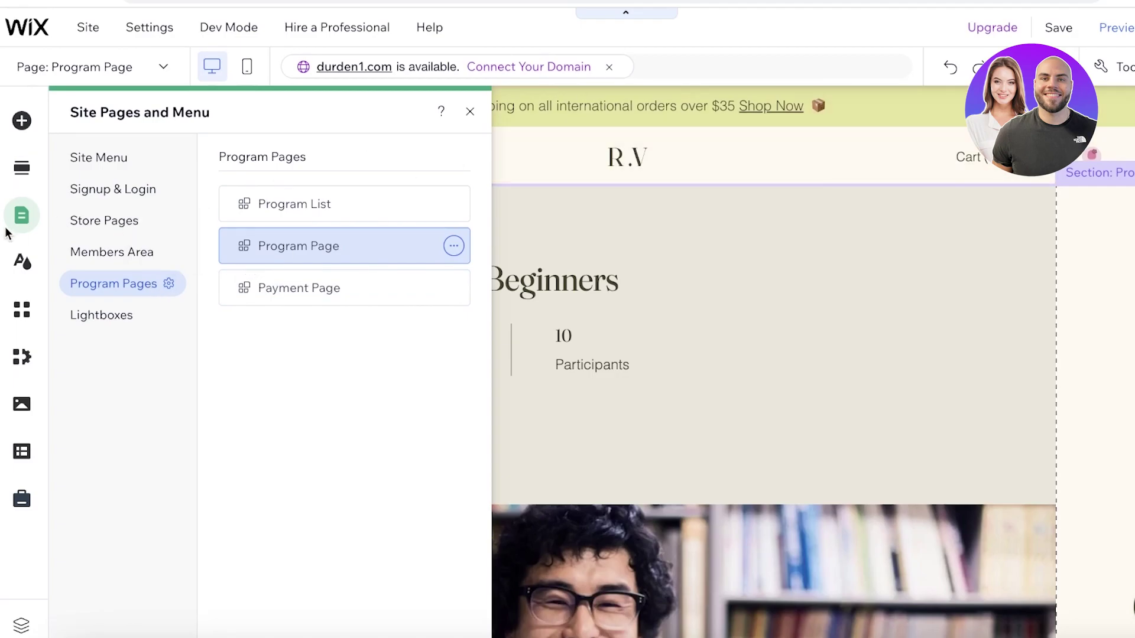
Drag Program List directly below Home in the site menu, then close the pages panel.
click(88, 158)
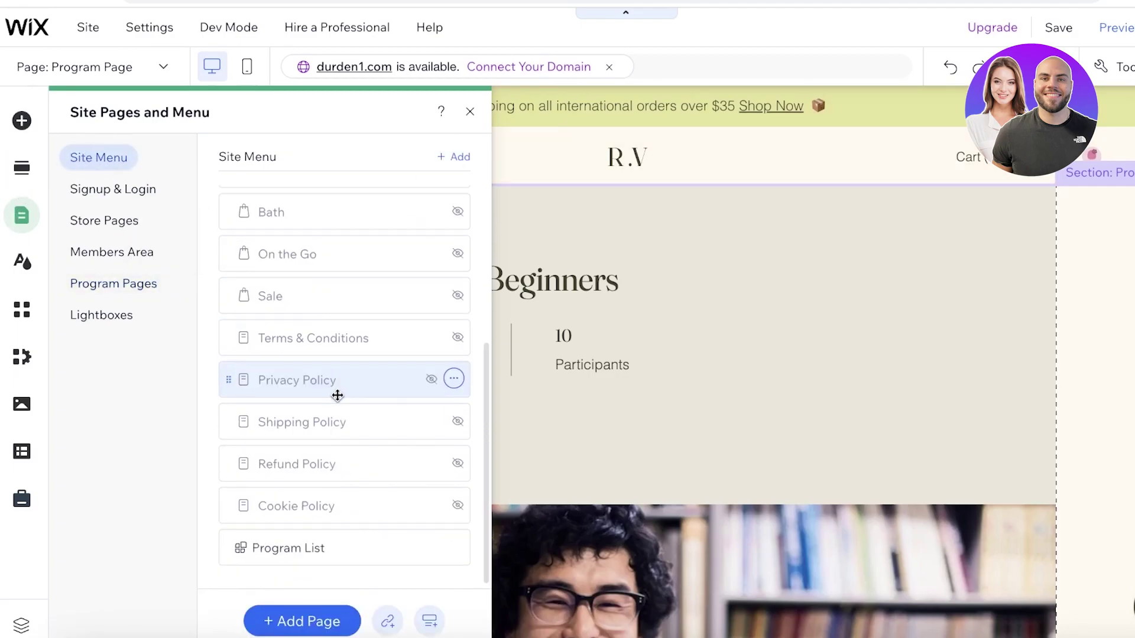
scroll(289, 541, down, 4)
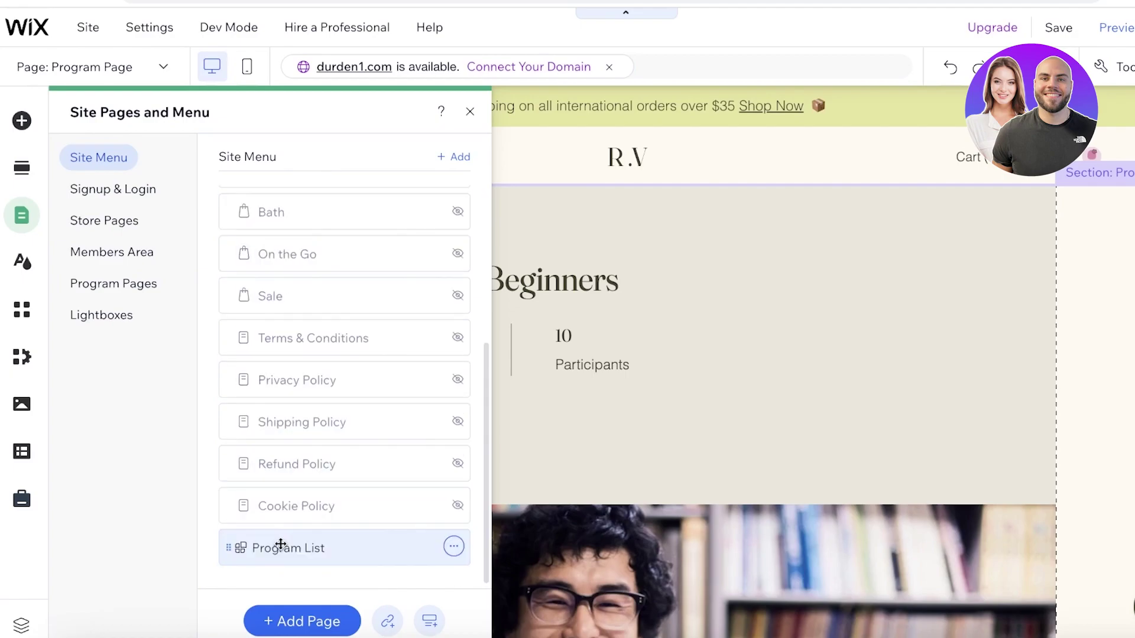
drag(400, 550, 389, 192)
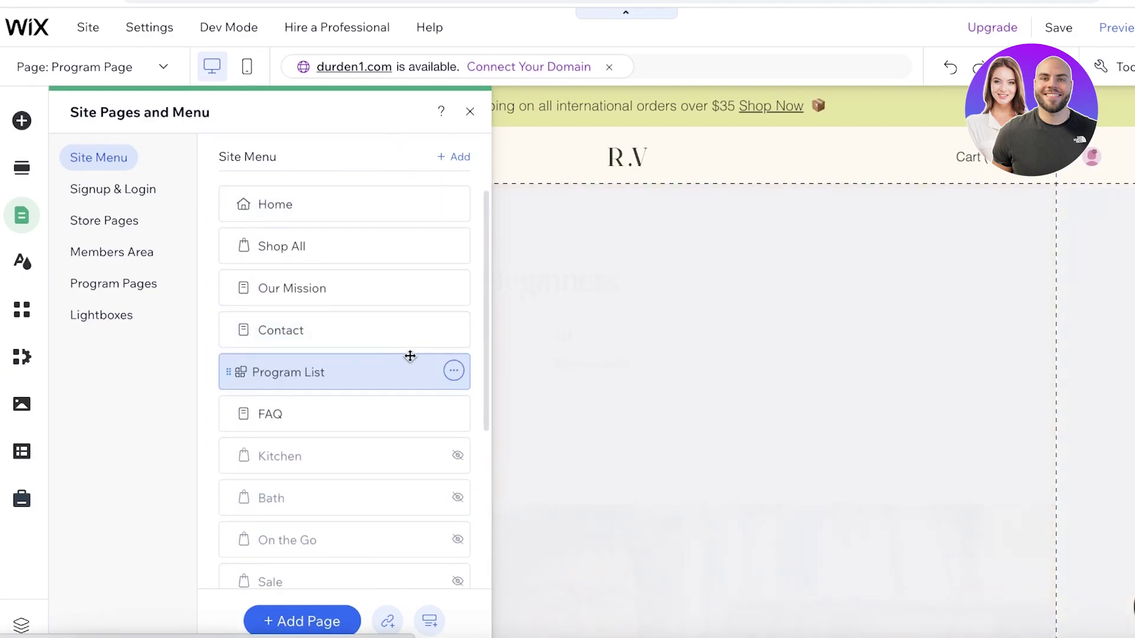
click(453, 370)
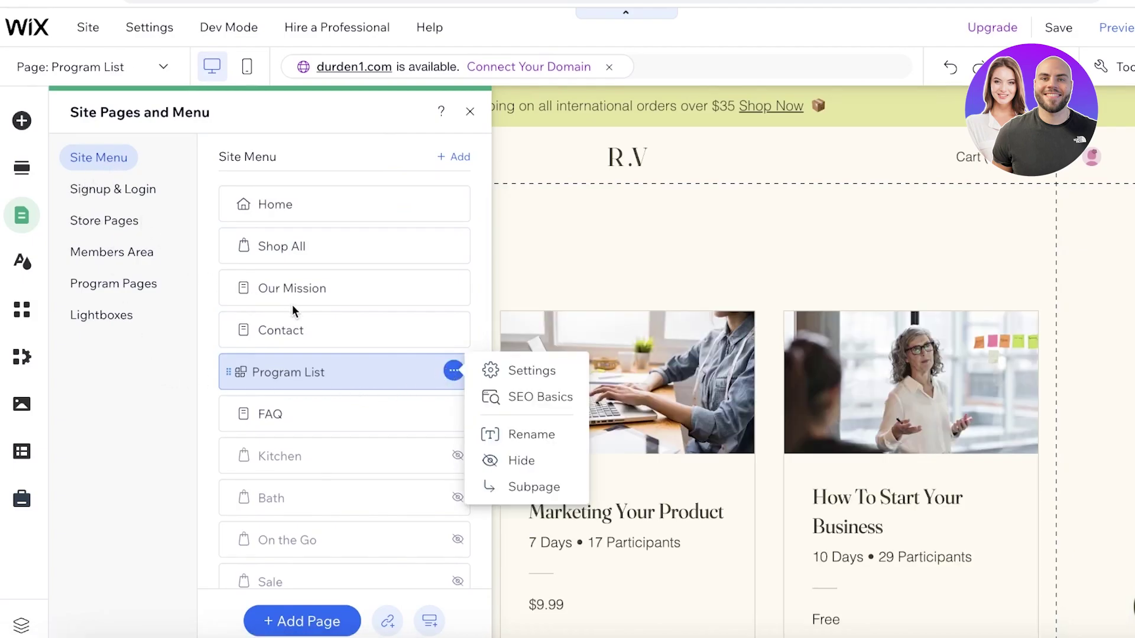
click(296, 364)
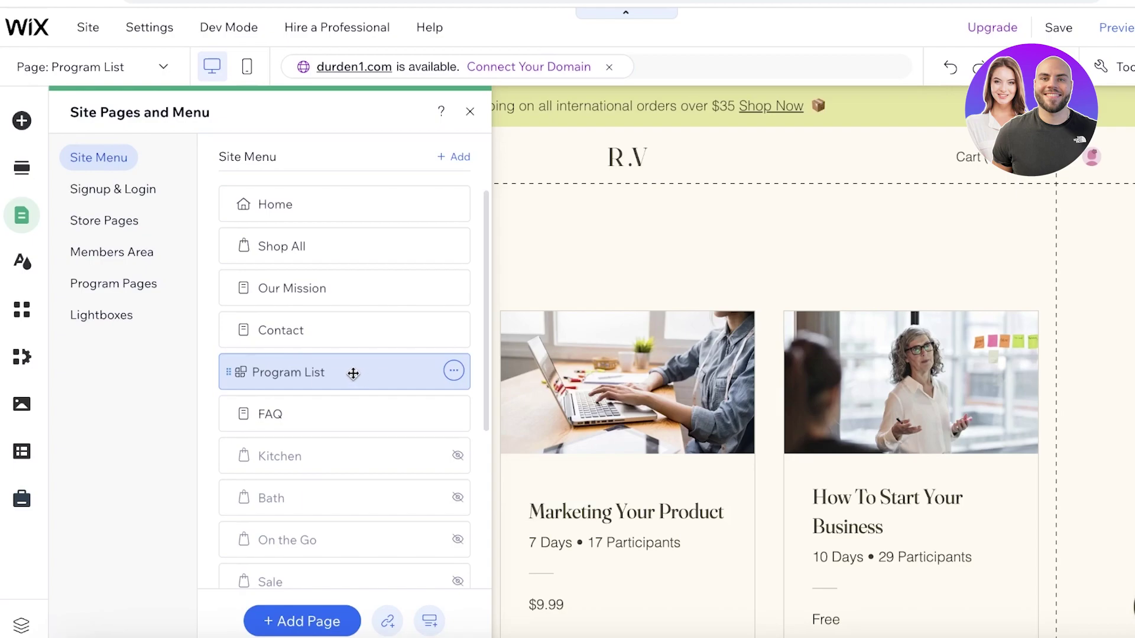
drag(353, 372, 359, 251)
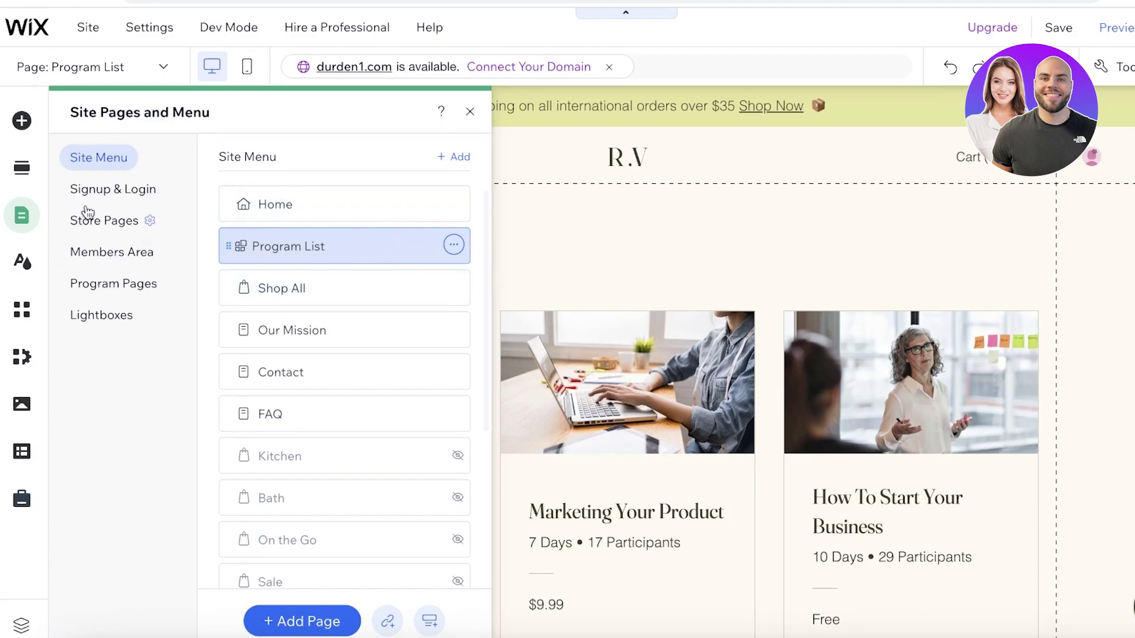
click(106, 281)
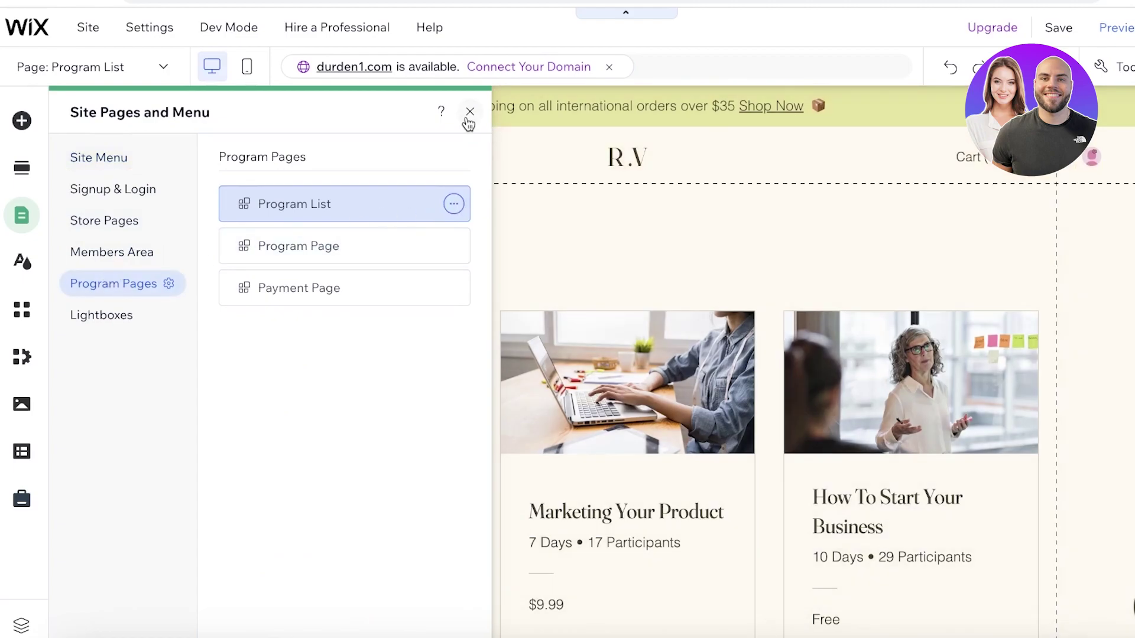
click(469, 112)
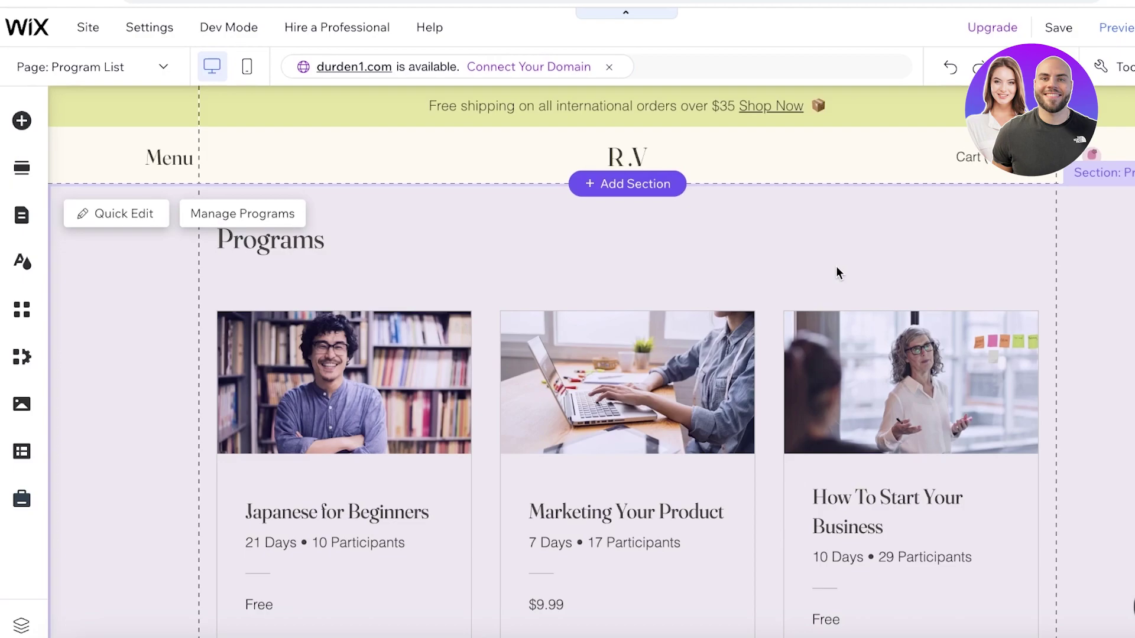
Select the site header and the Programs section on the Program List page.
scroll(835, 267, down, 10)
scroll(894, 185, up, 10)
click(687, 135)
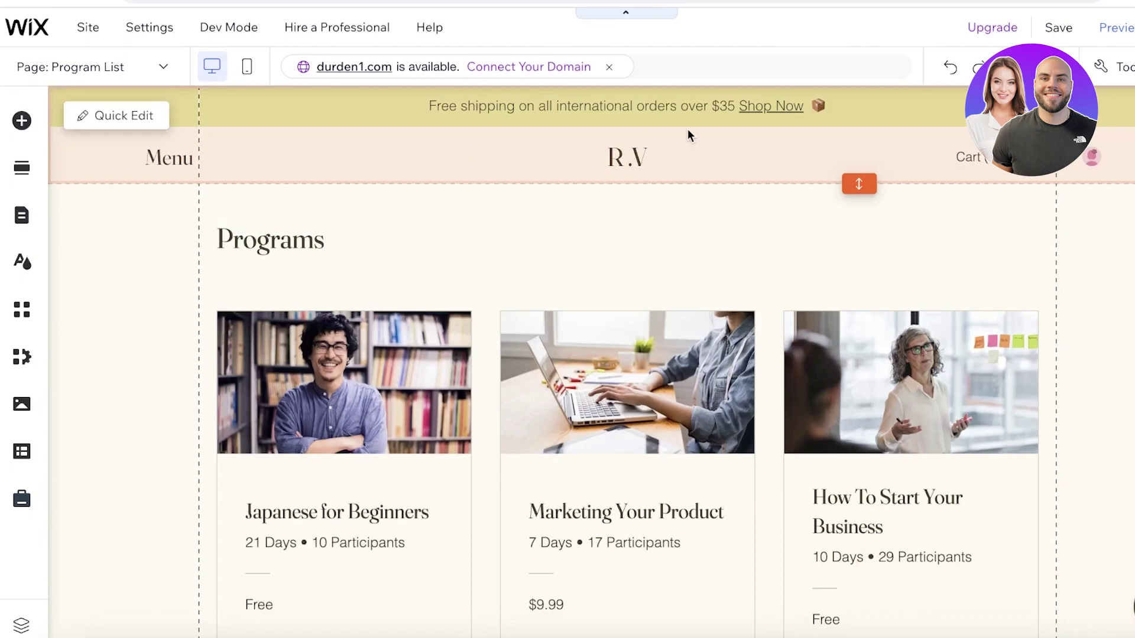
click(782, 196)
scroll(782, 200, down, 10)
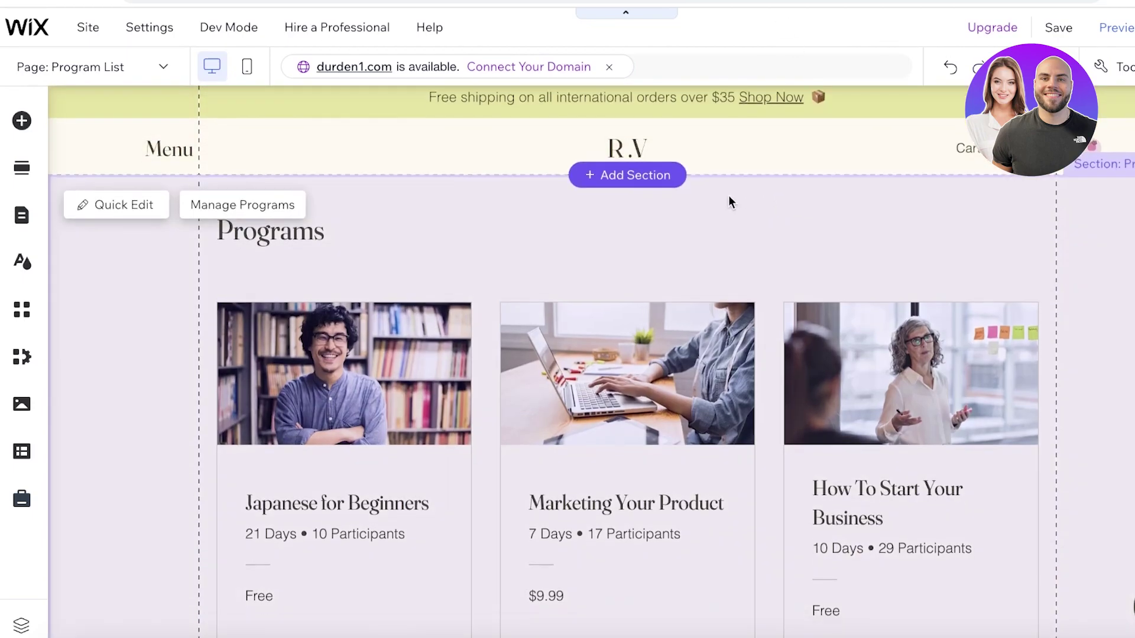
scroll(788, 173, up, 10)
click(278, 147)
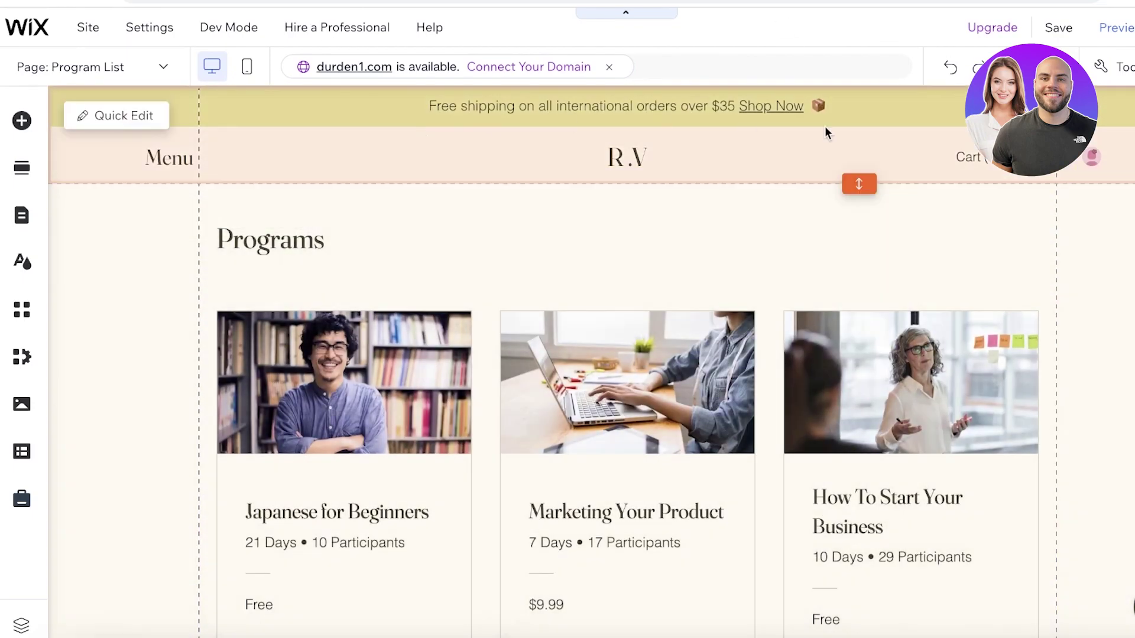
click(926, 289)
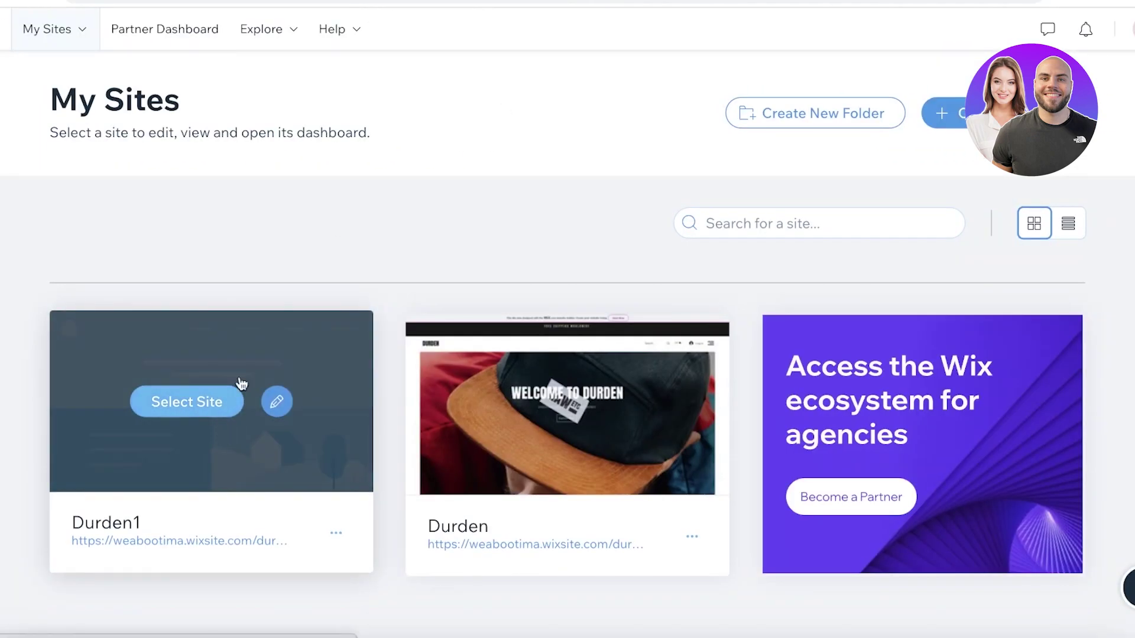
From the Durden1 dashboard, view the store Products list, then go to Online Programs.
click(230, 429)
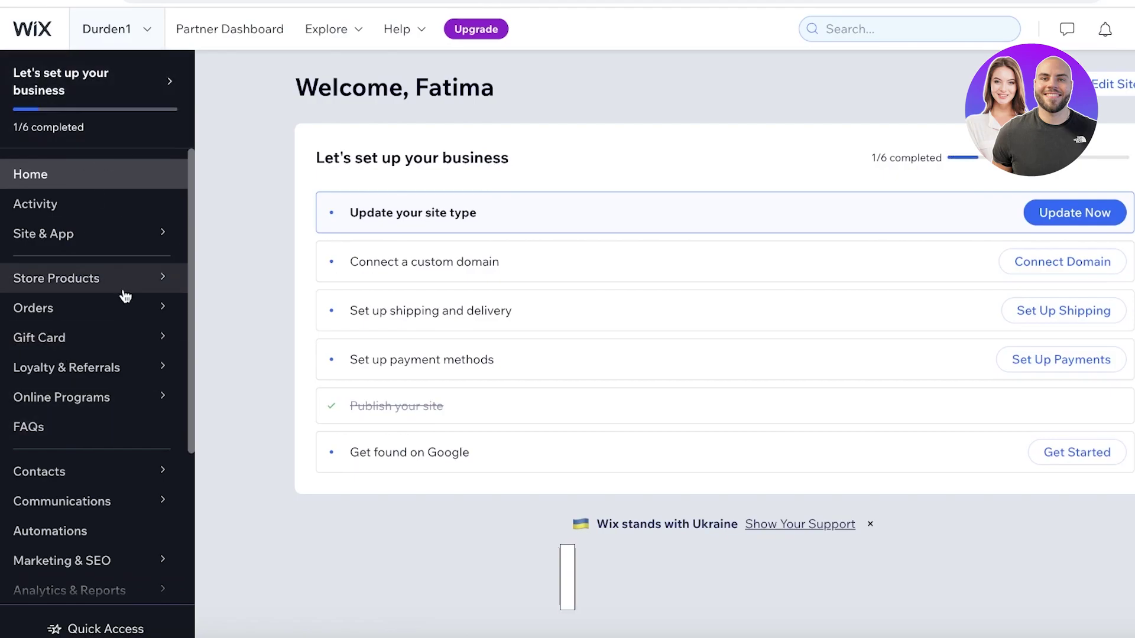
scroll(92, 470, down, 4)
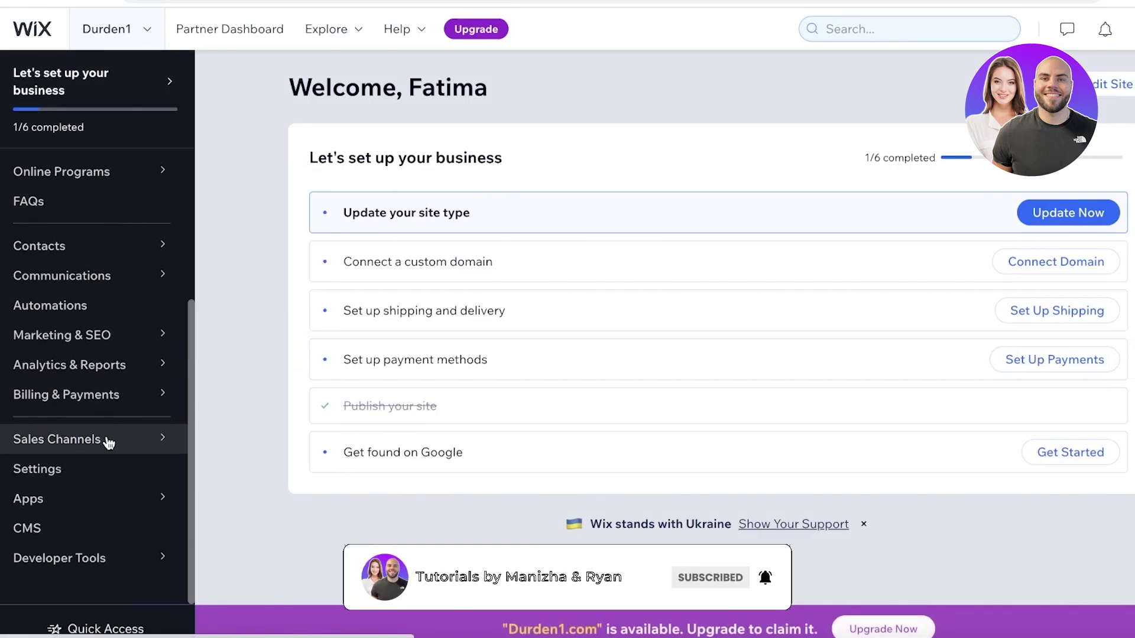
scroll(107, 266, up, 4)
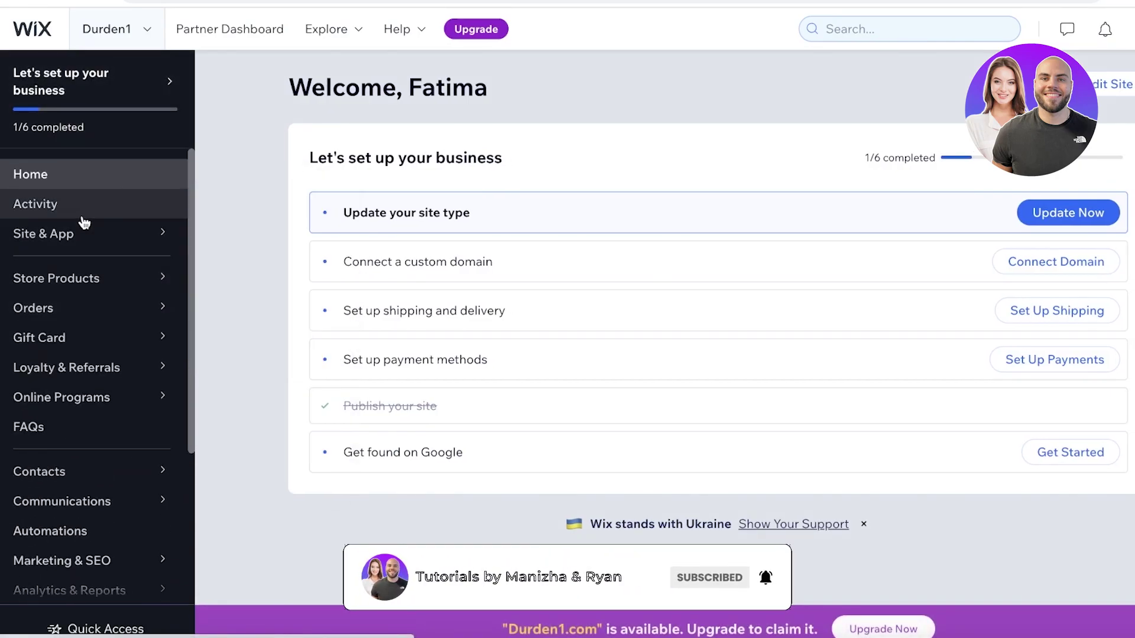
click(70, 276)
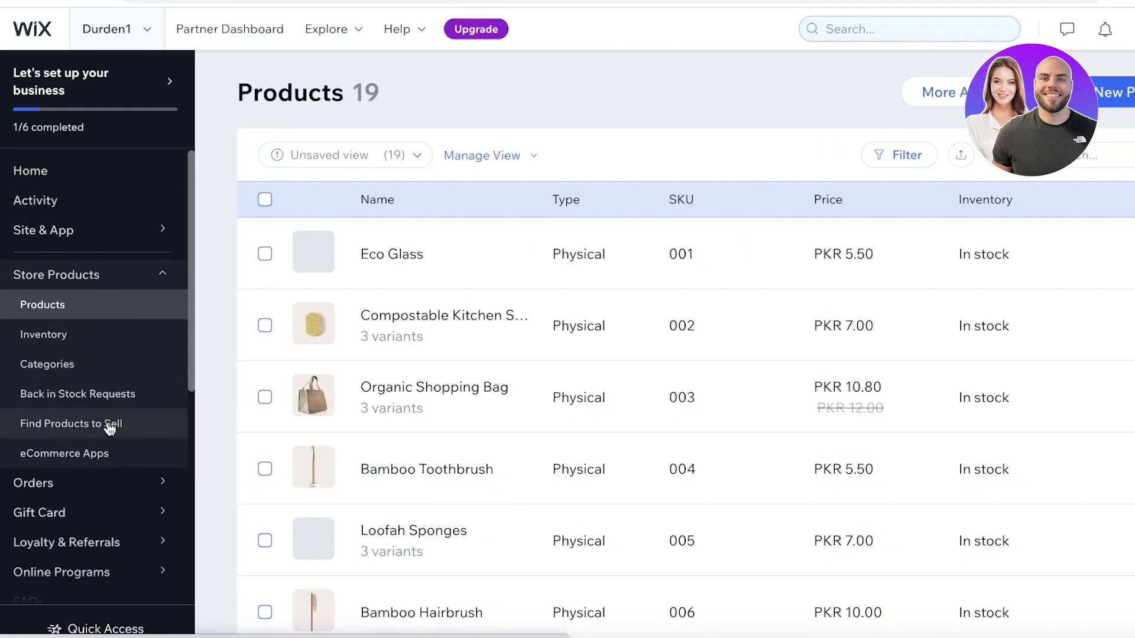
scroll(72, 426, down, 3)
mouse_move(89, 375)
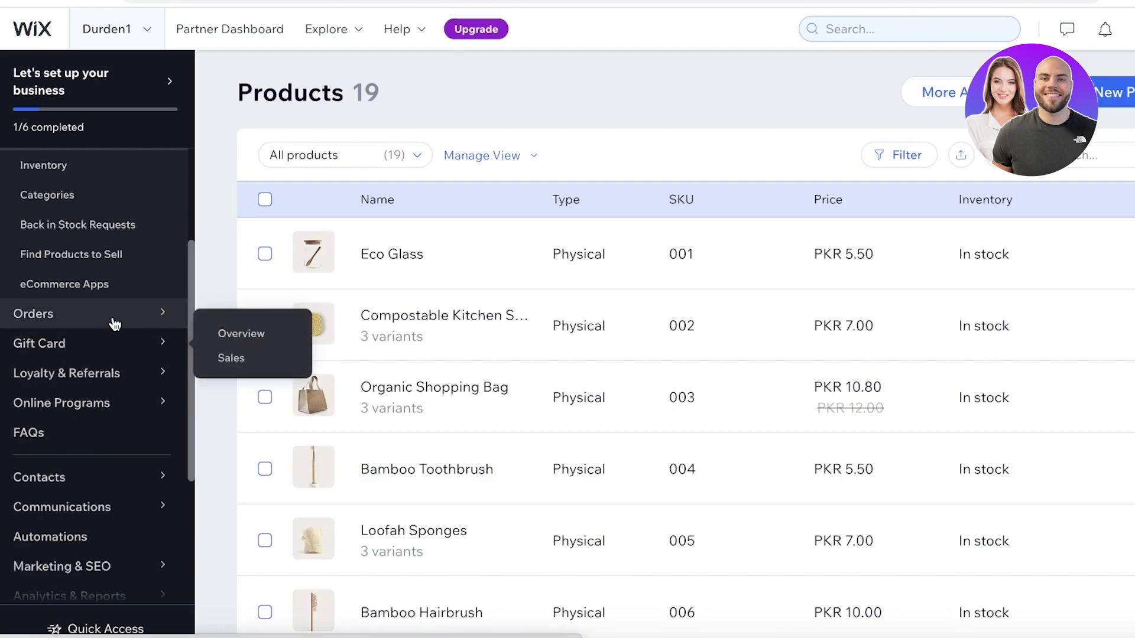
scroll(118, 269, up, 3)
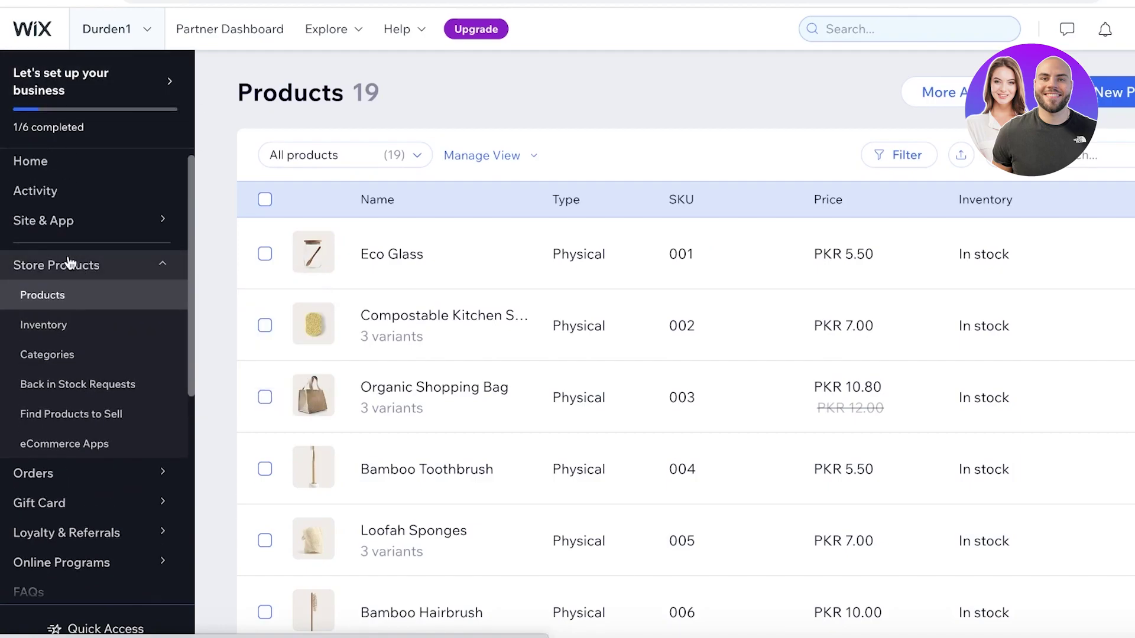
scroll(81, 431, down, 3)
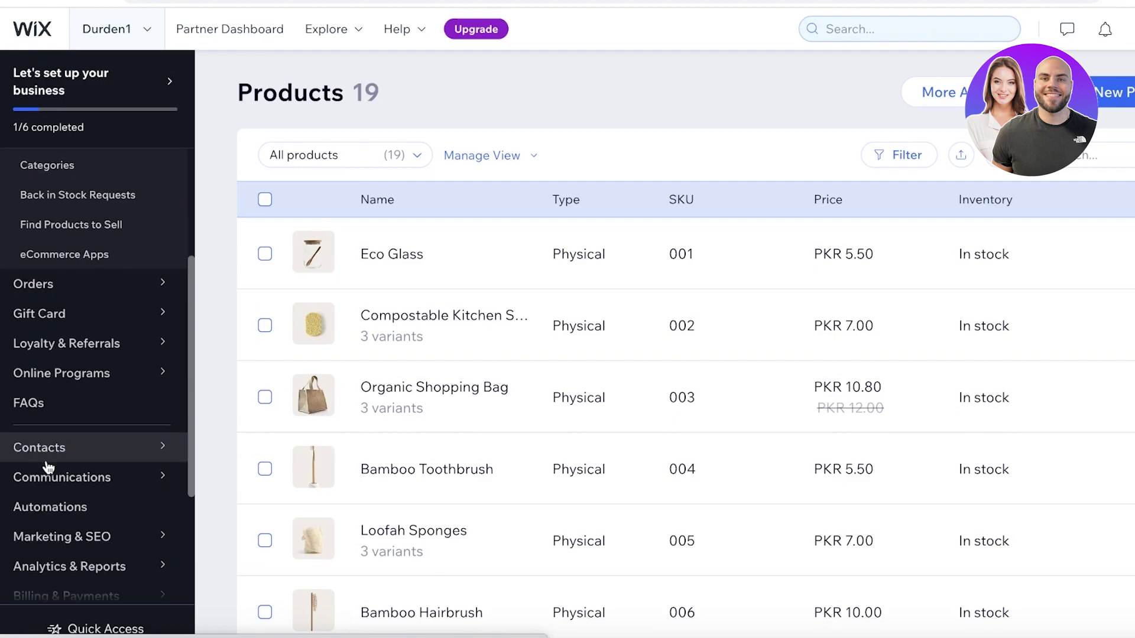
click(33, 383)
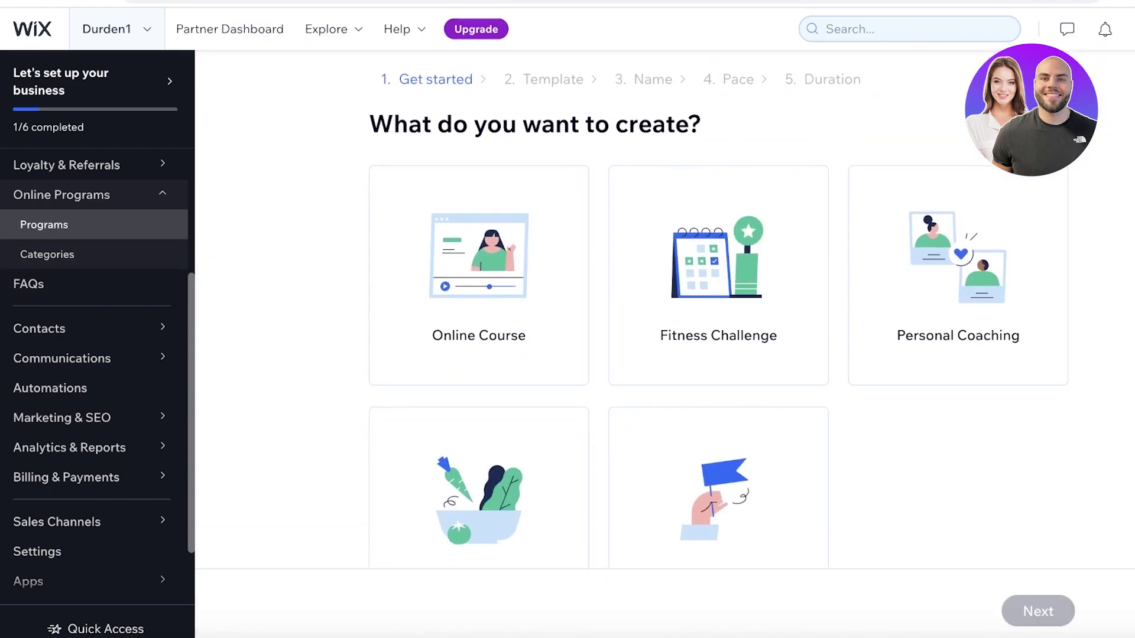
In Online Programs, choose Start Fresh for a new program and continue to the Name field.
click(44, 252)
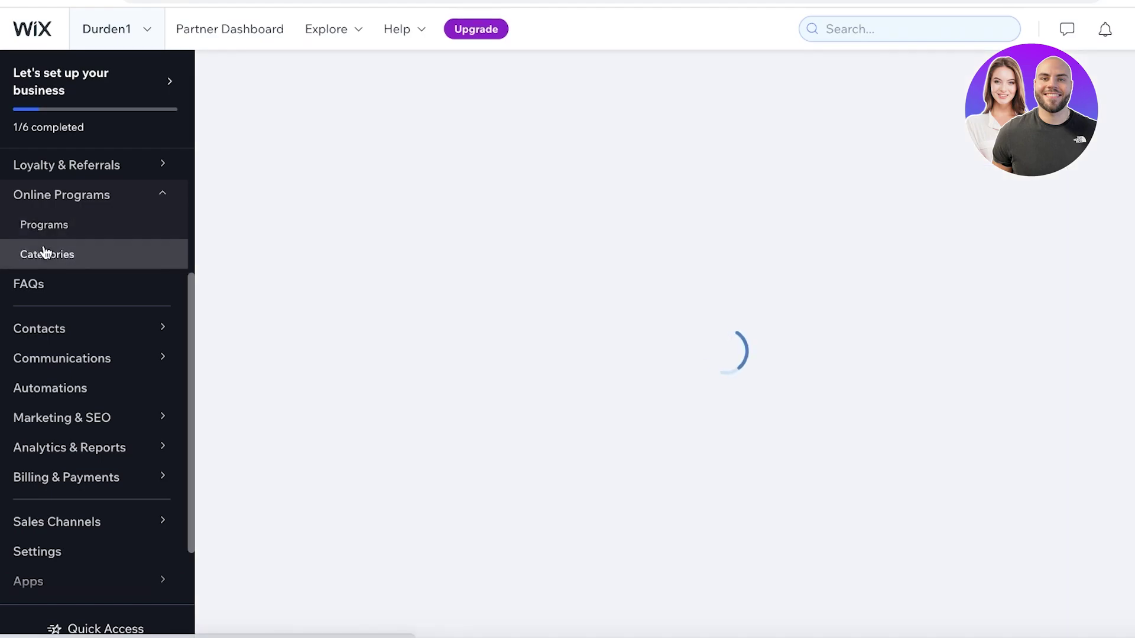
click(45, 228)
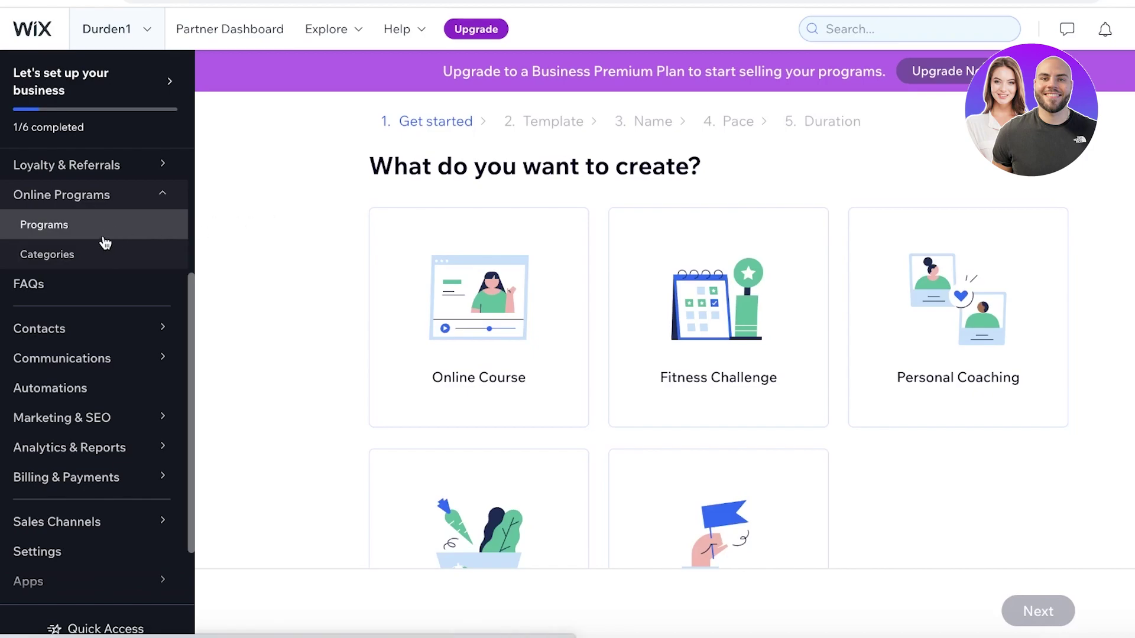
scroll(289, 250, down, 1)
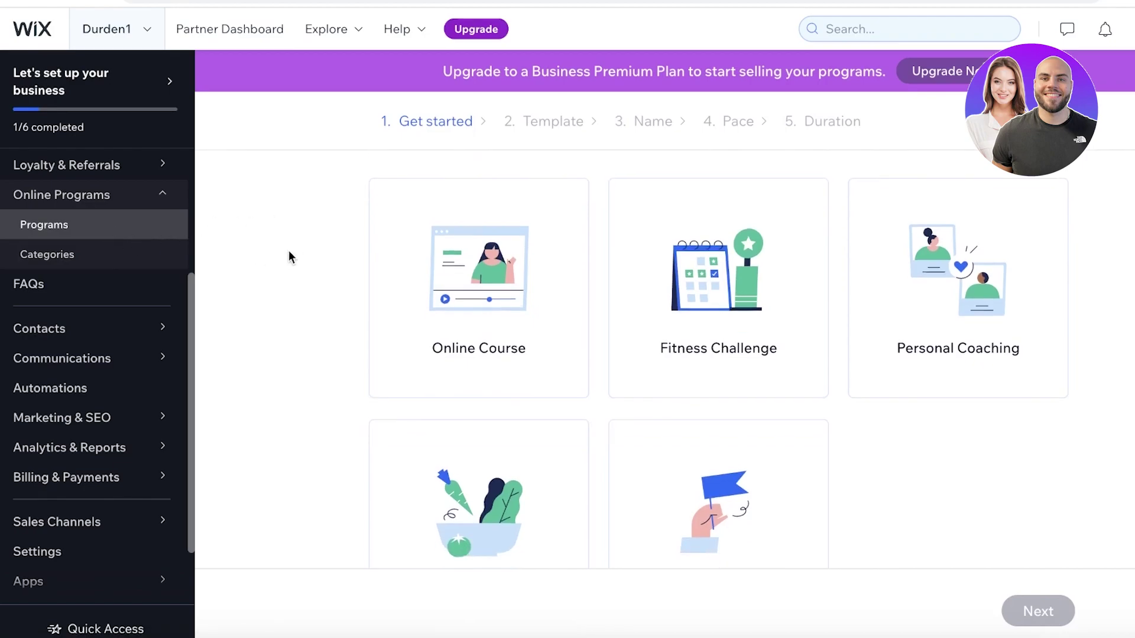
scroll(258, 289, up, 1)
scroll(259, 290, down, 3)
scroll(279, 283, up, 3)
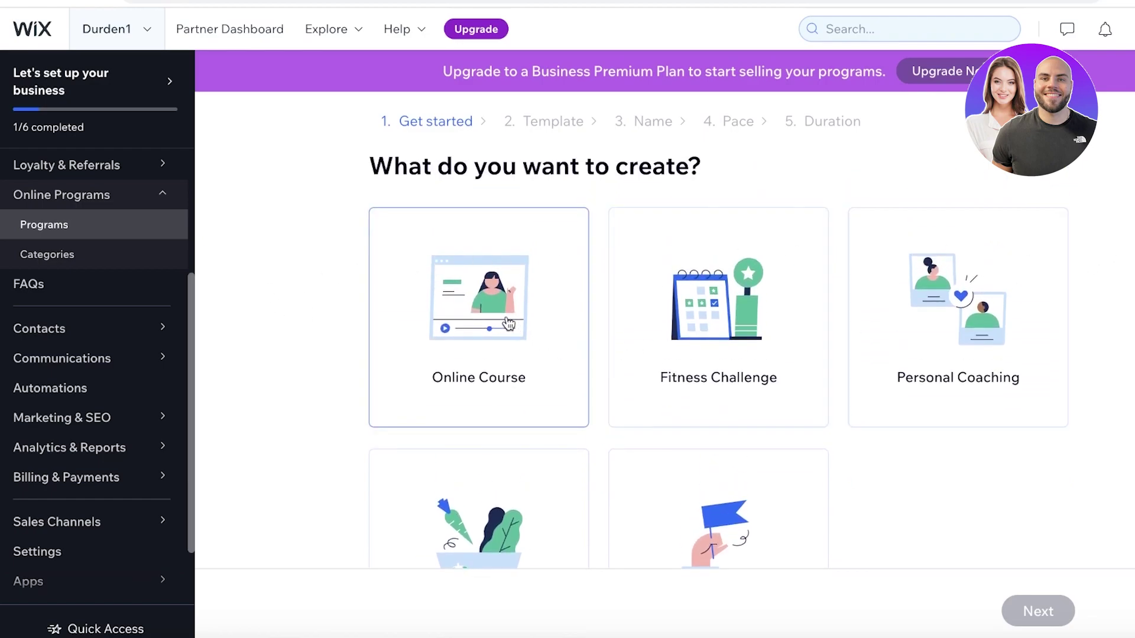
scroll(979, 290, down, 3)
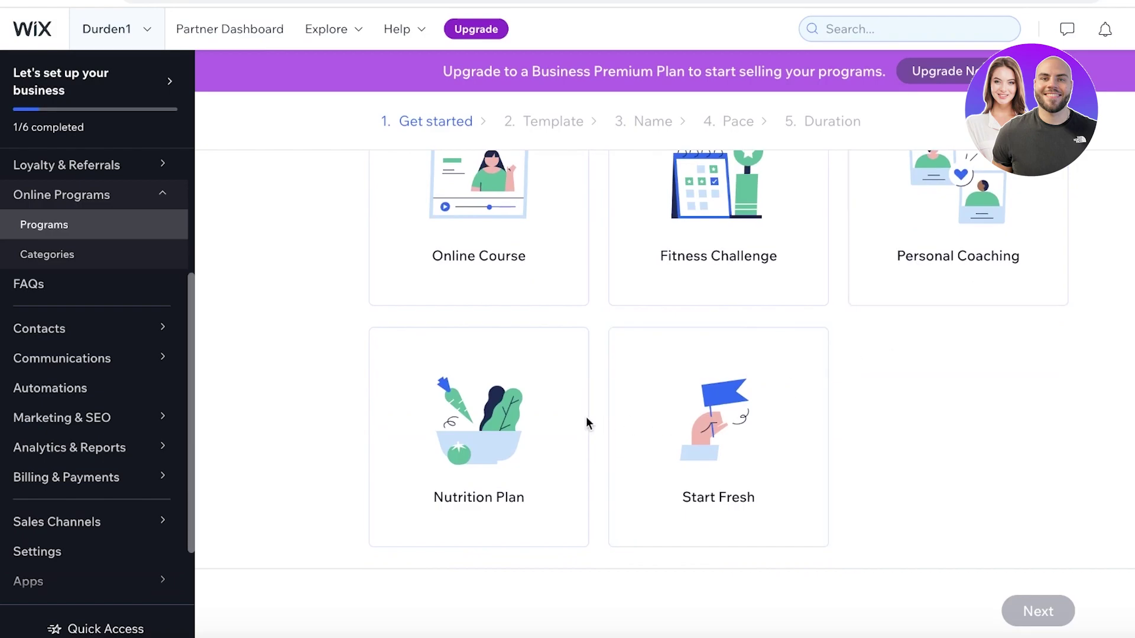
click(660, 376)
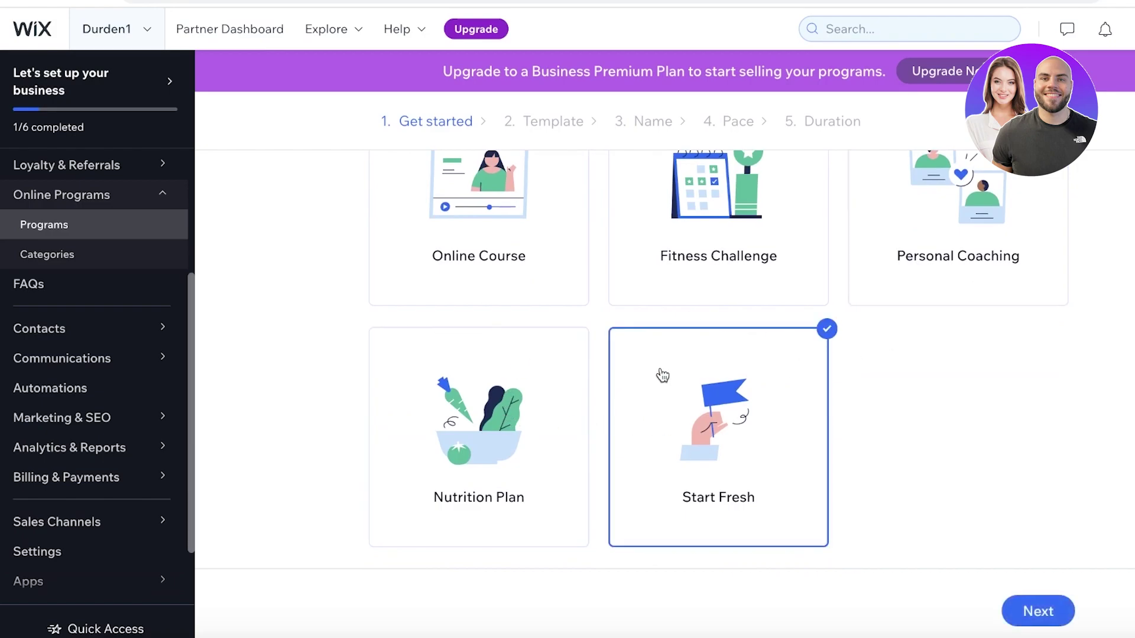
click(1024, 612)
click(593, 243)
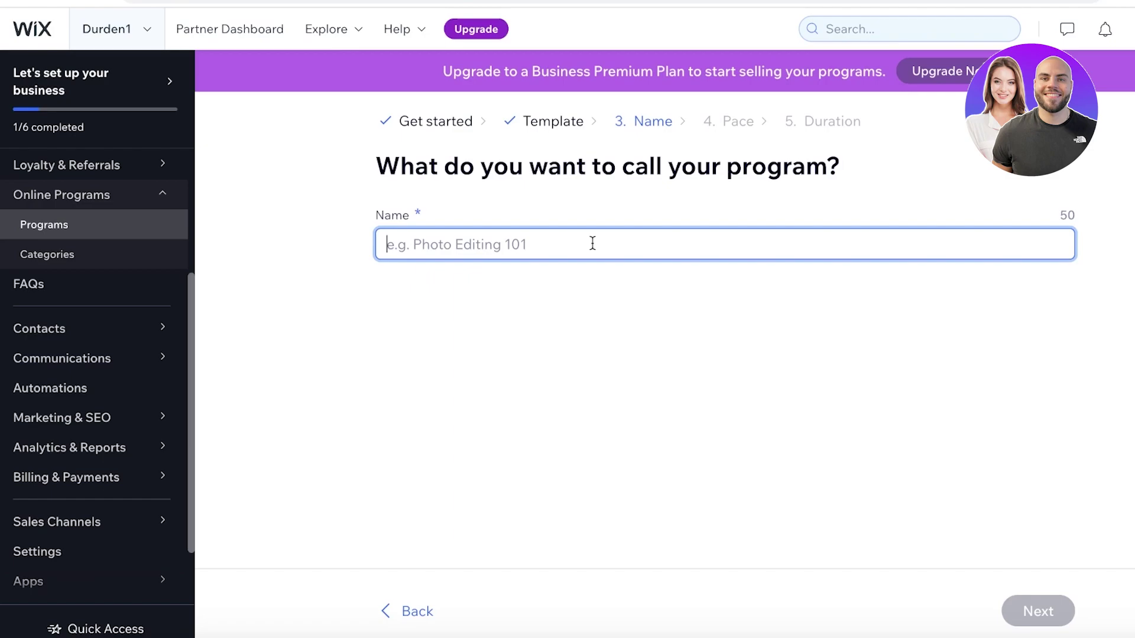
Name the program 'Wall Painting Course', set its pace to Scheduled, and continue to Duration.
text(Wall Painting Course)
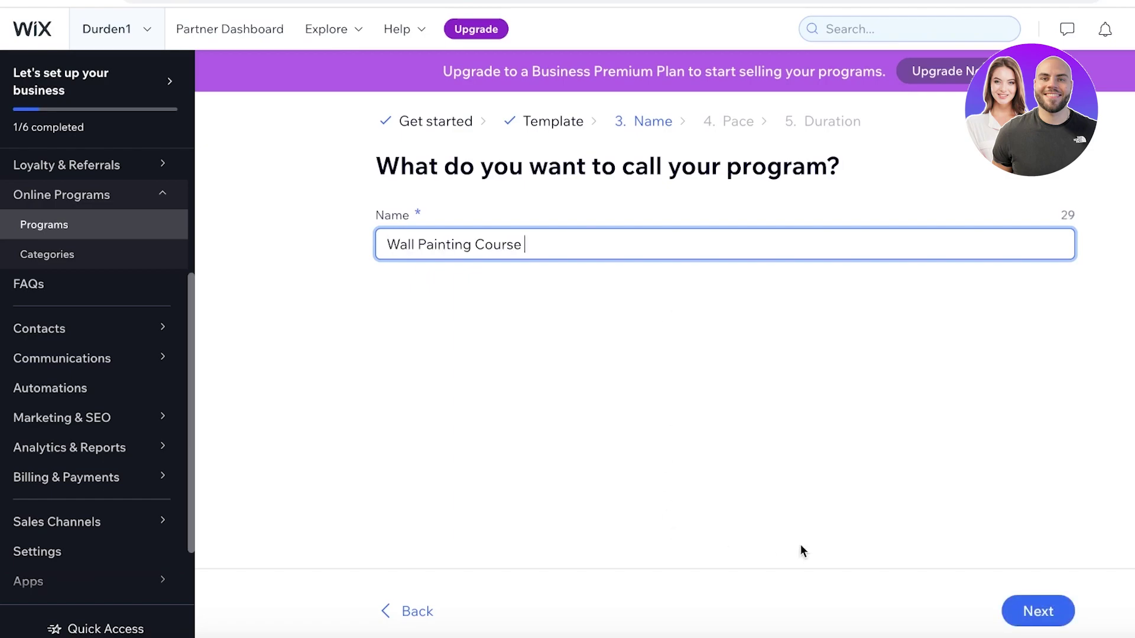
click(1061, 610)
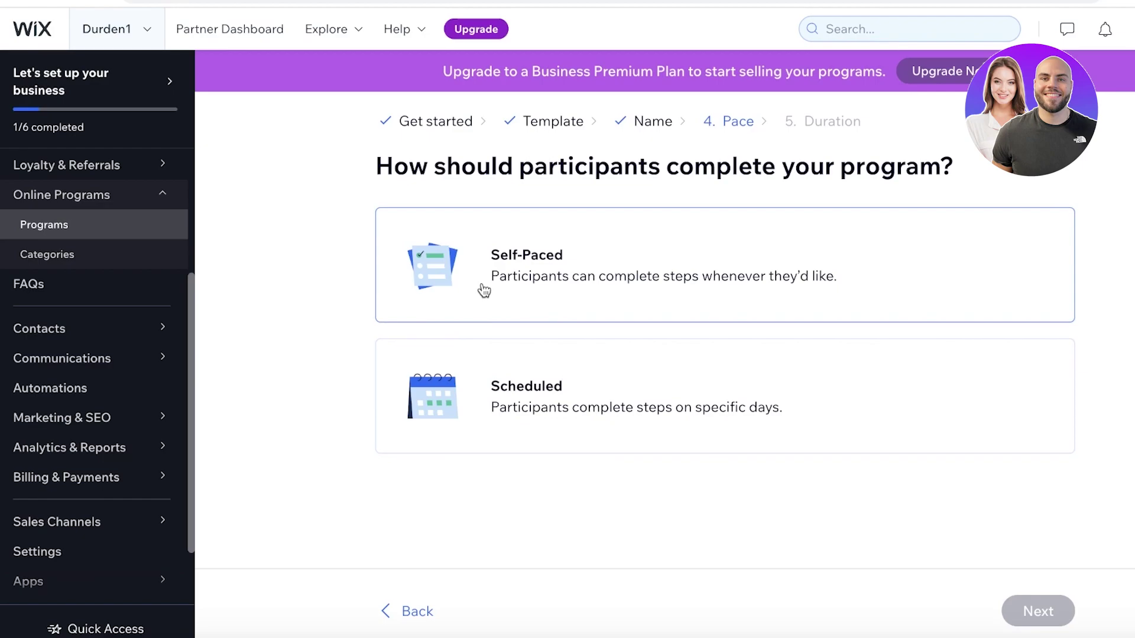
click(502, 390)
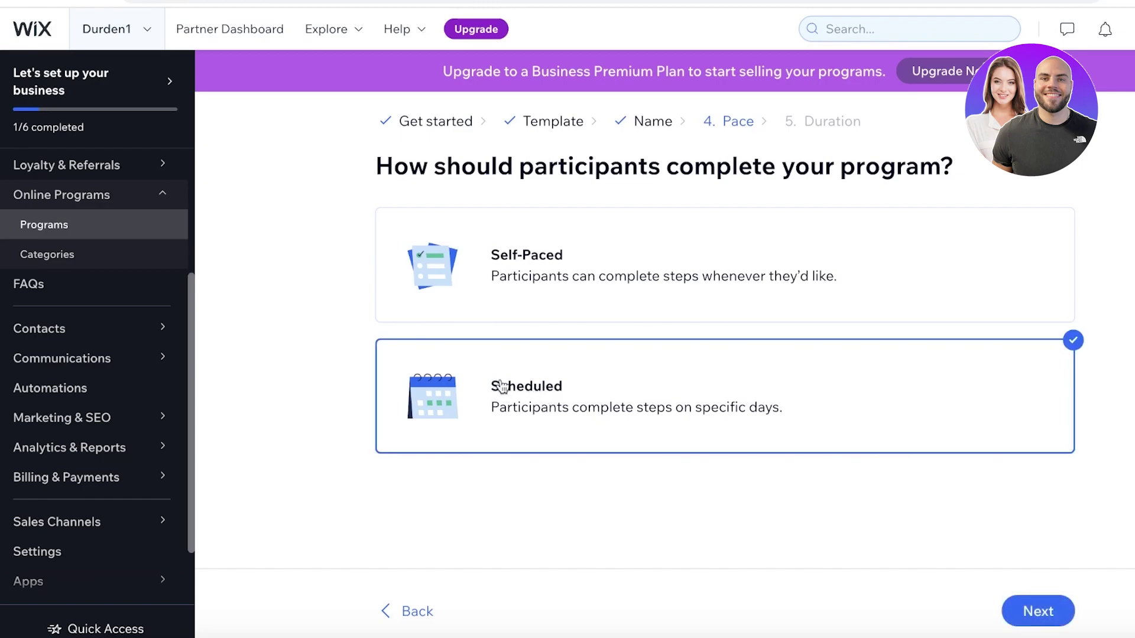
click(1012, 600)
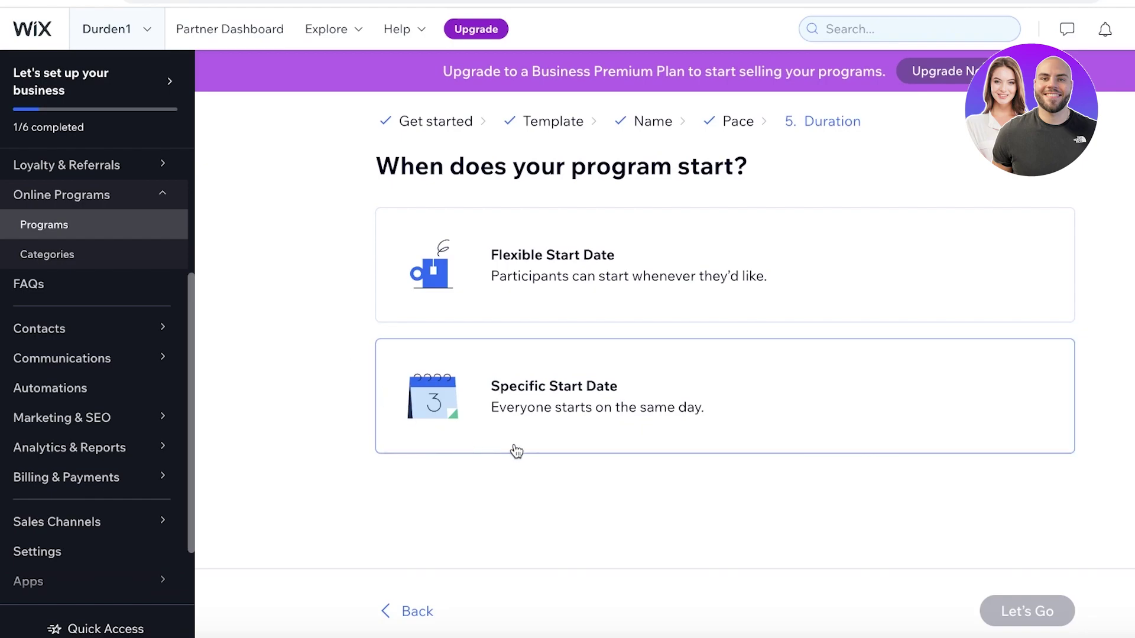
Give the program a specific start date of 08/20/2023 and end date of 08/31/2023.
click(516, 414)
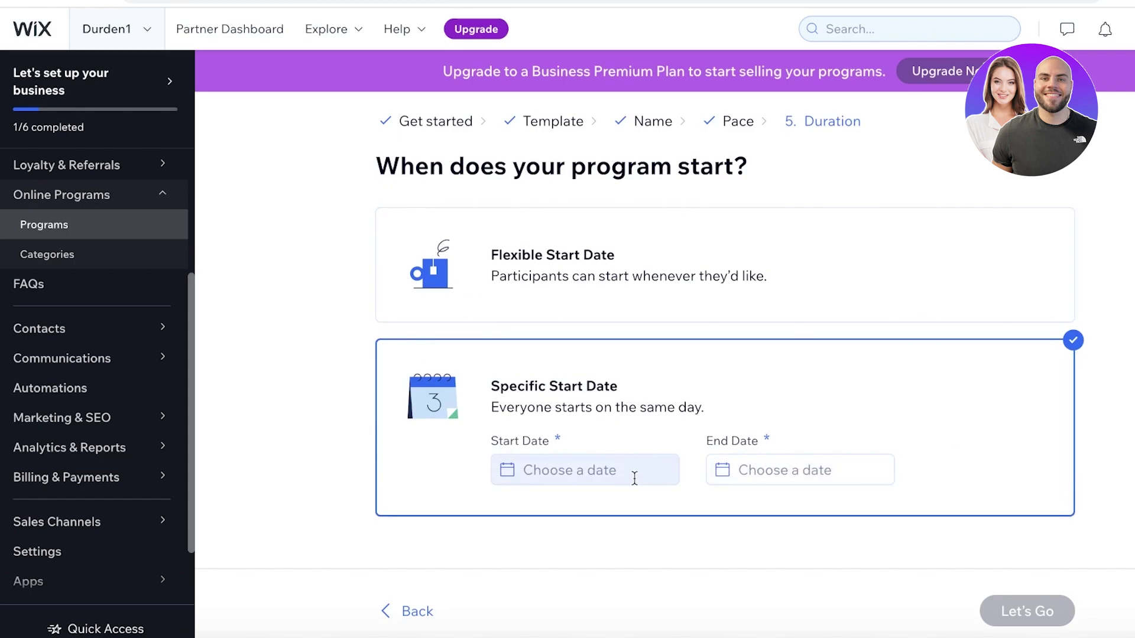
click(634, 477)
click(714, 185)
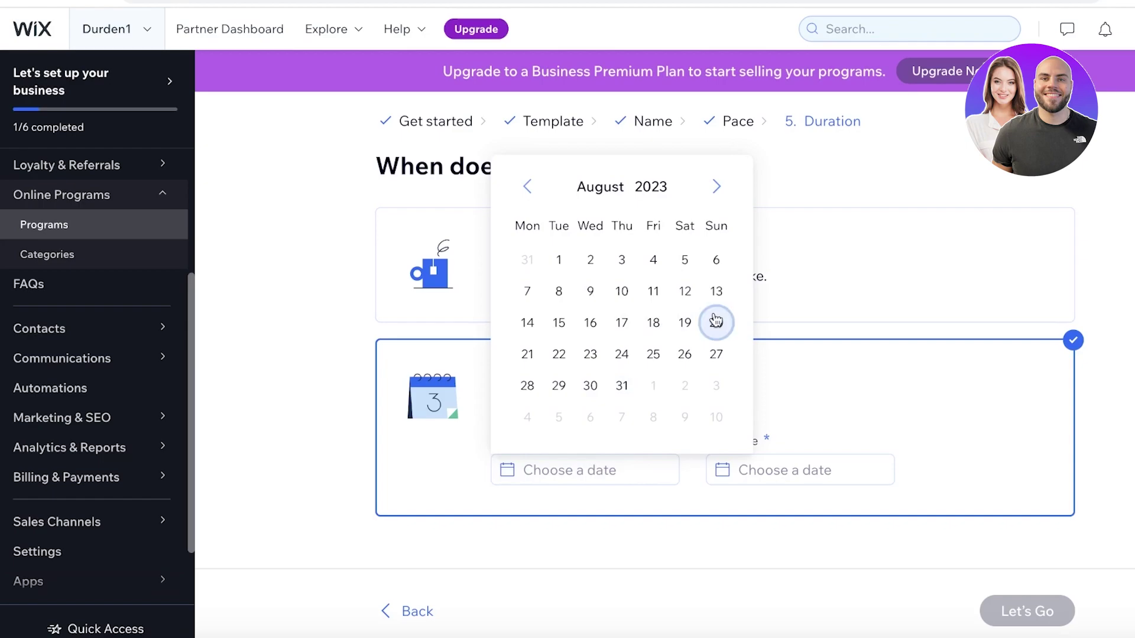
click(716, 323)
click(780, 469)
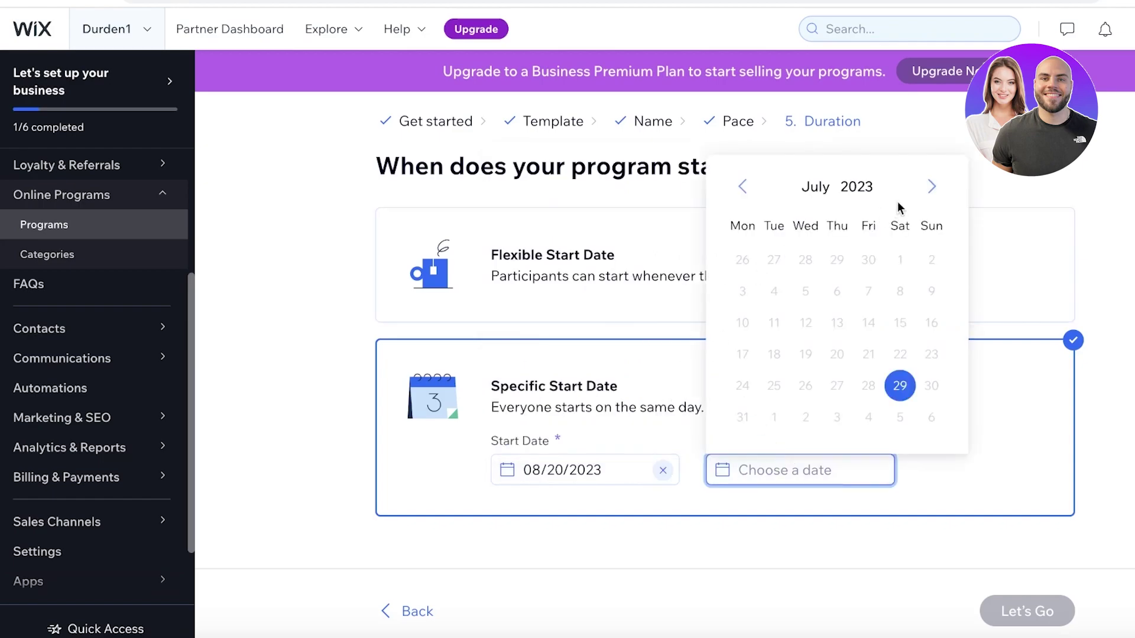
click(932, 186)
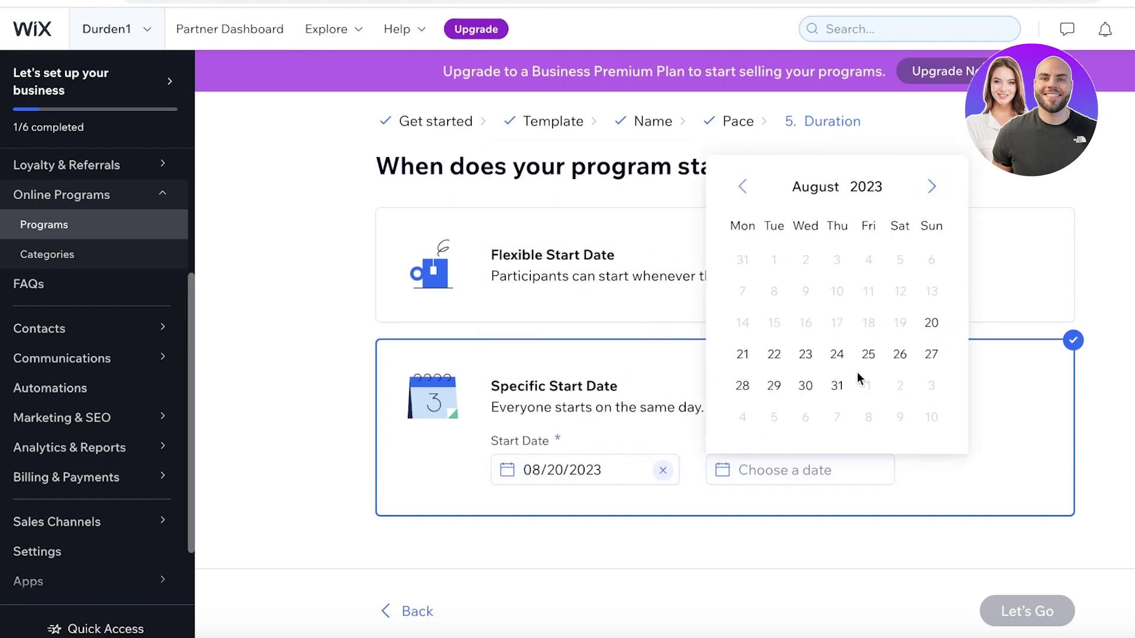
click(837, 386)
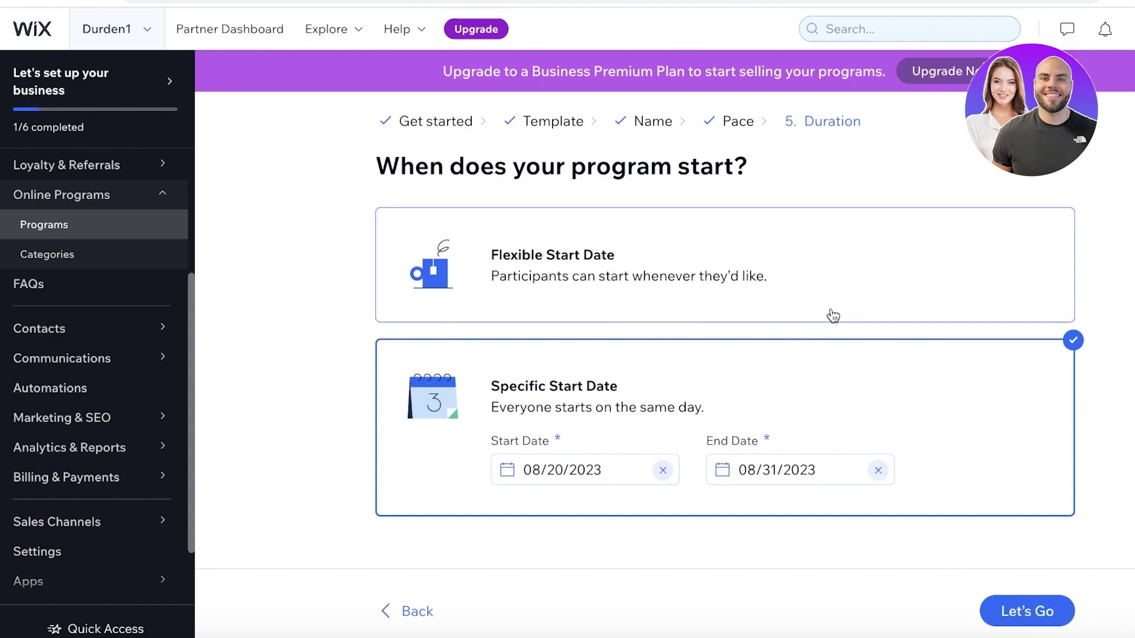
Check the flexible start option's day-based duration, then return to specific dates and create the program.
click(572, 299)
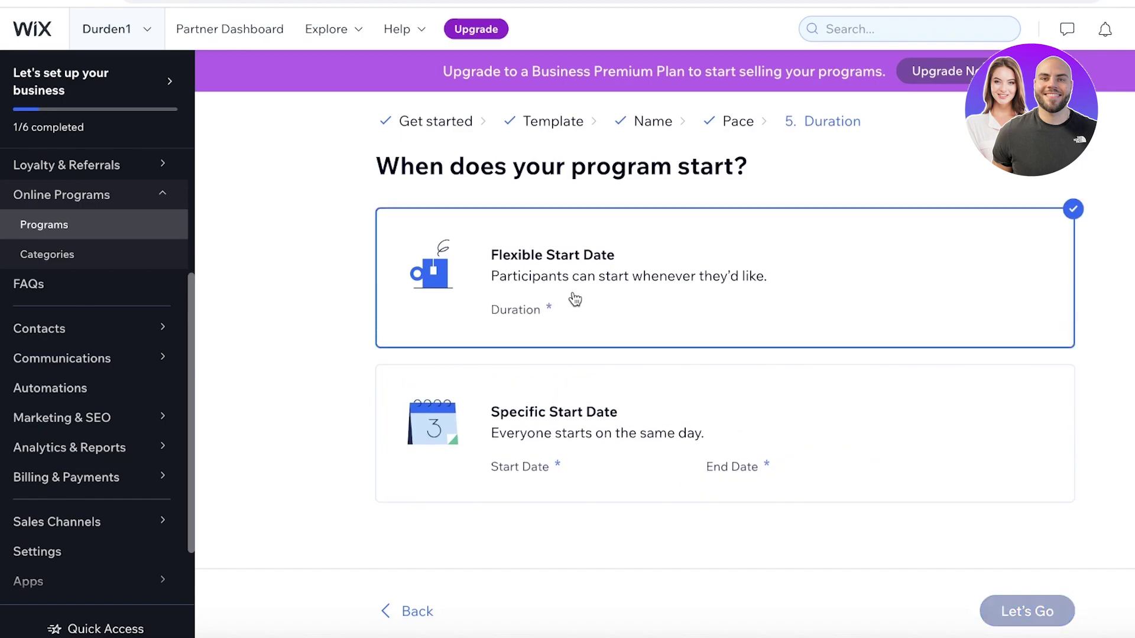
click(566, 325)
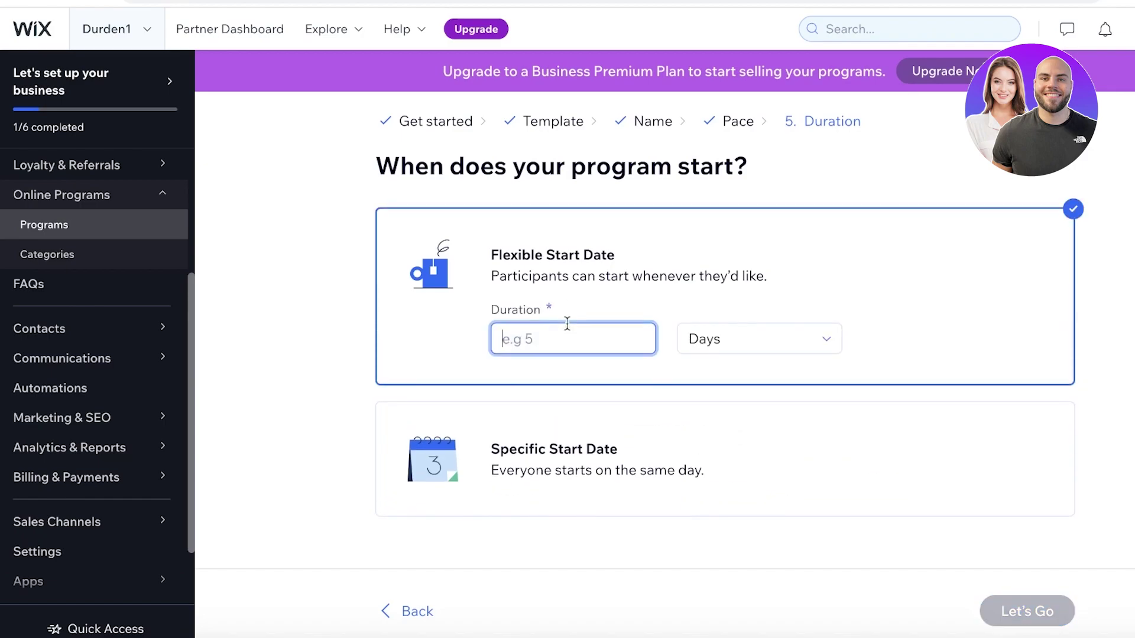
click(810, 359)
click(812, 291)
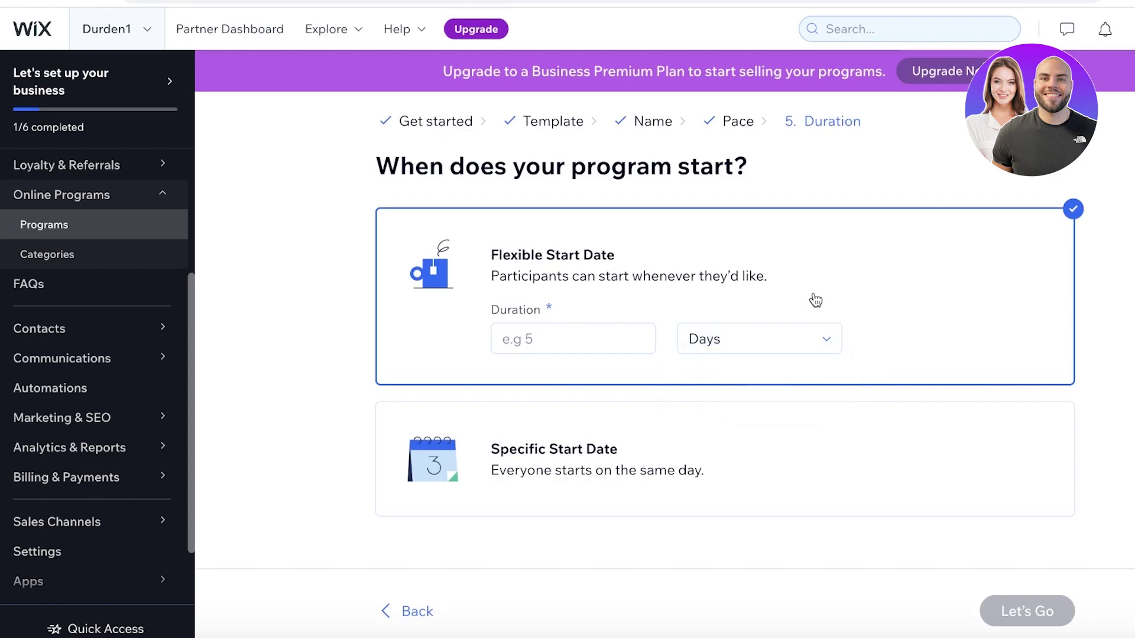
click(647, 342)
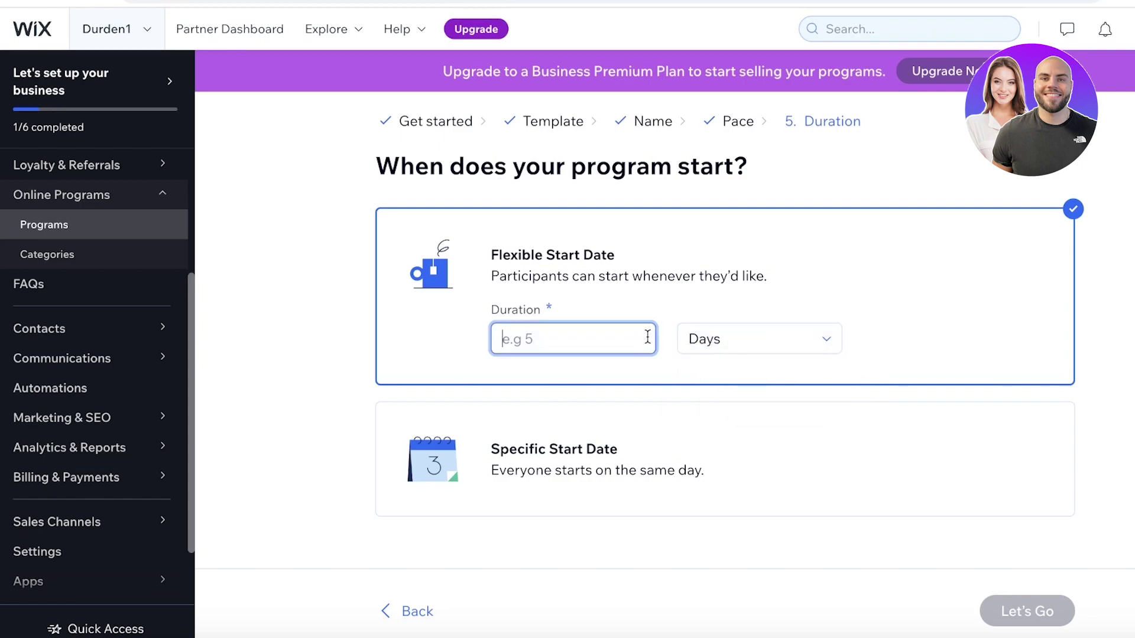
click(768, 343)
click(789, 327)
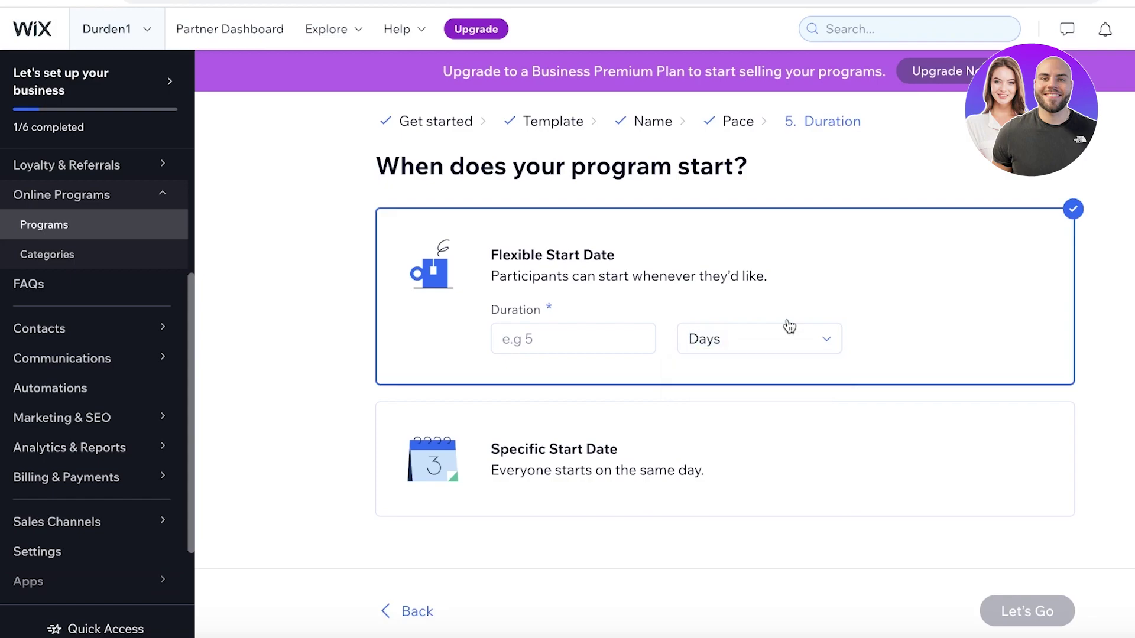
click(603, 473)
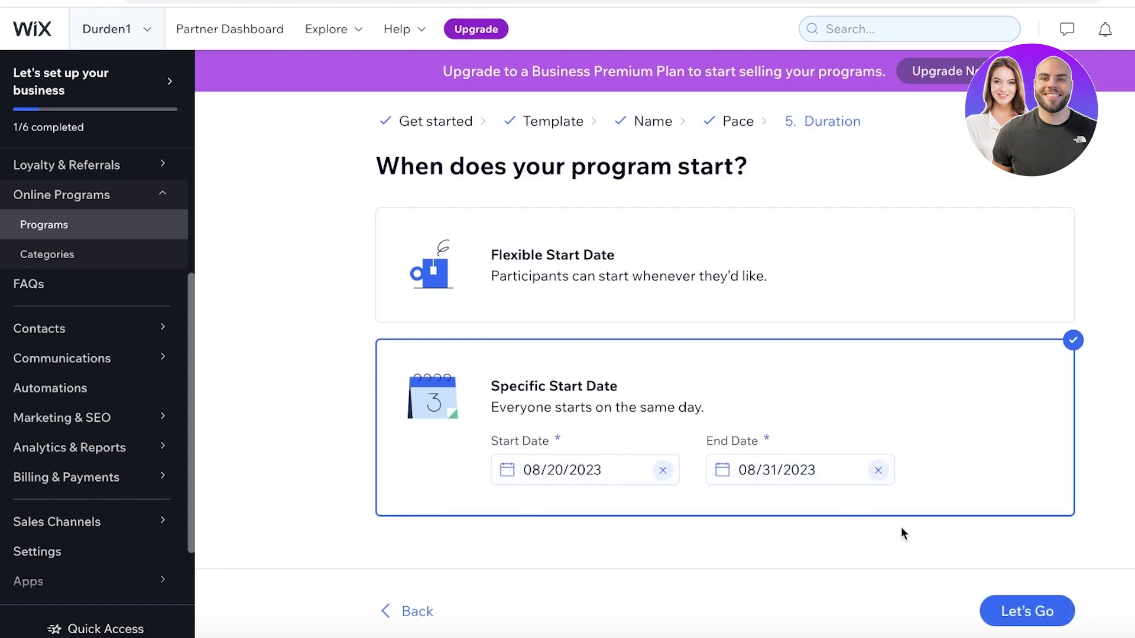
click(1048, 602)
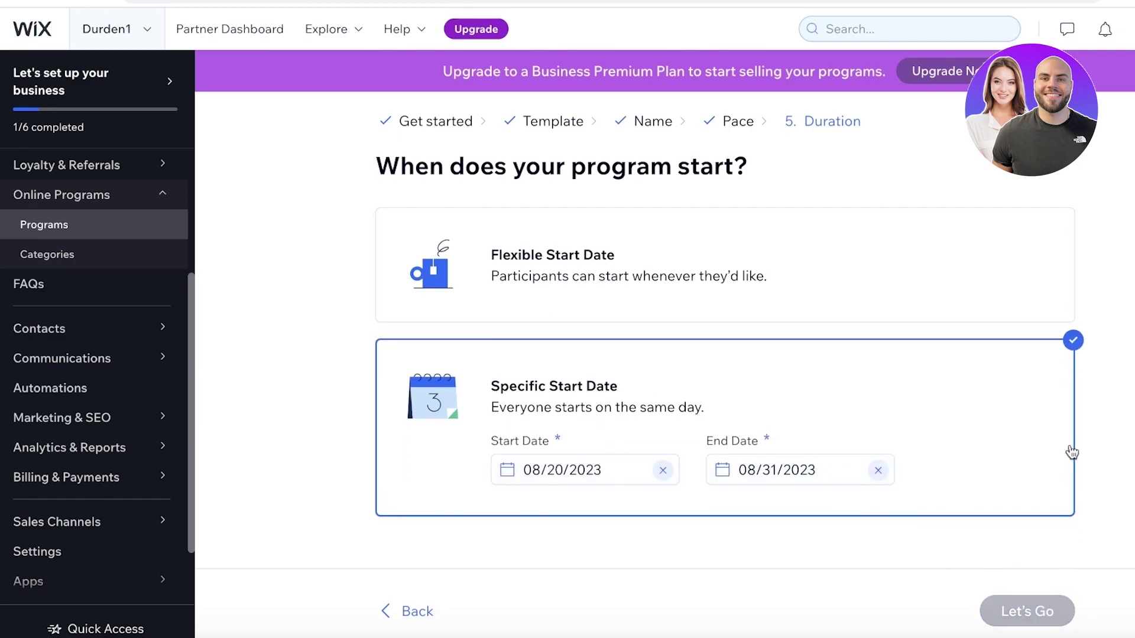
scroll(879, 304, down, 2)
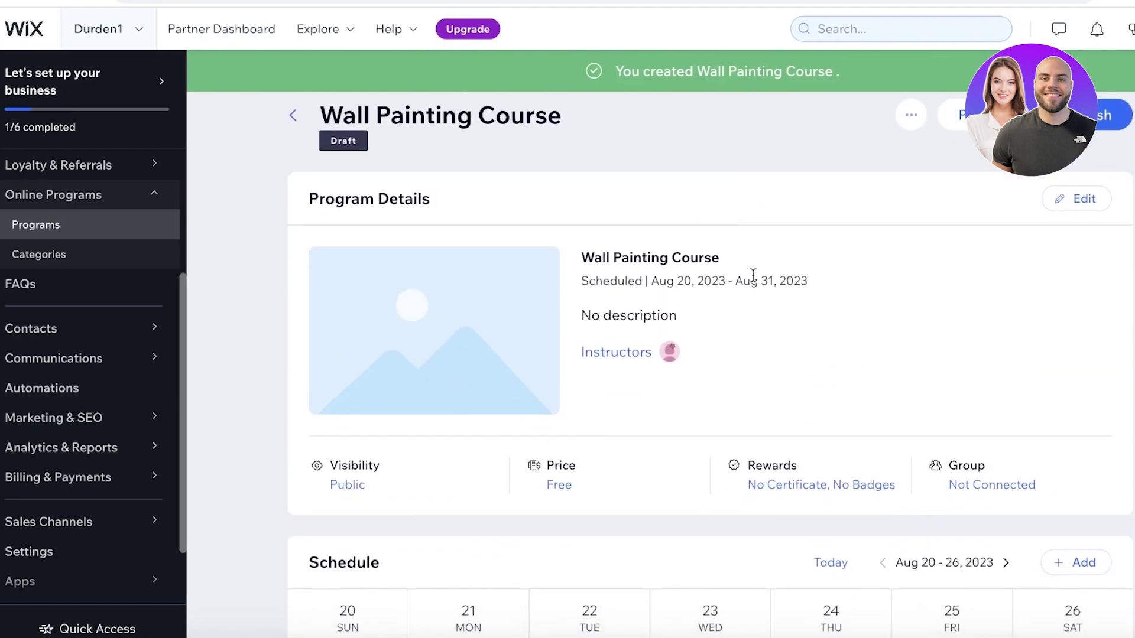
From the Wall Painting Course settings, open the Visibility and Pricing page (currently Public, Free).
scroll(581, 330, down, 3)
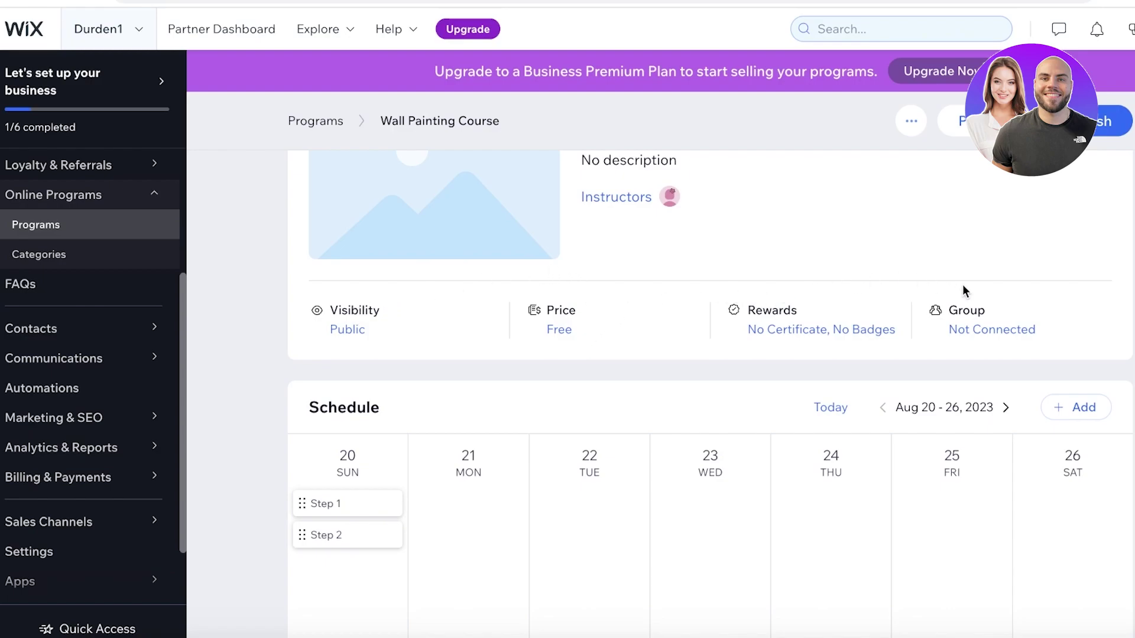
scroll(962, 288, up, 4)
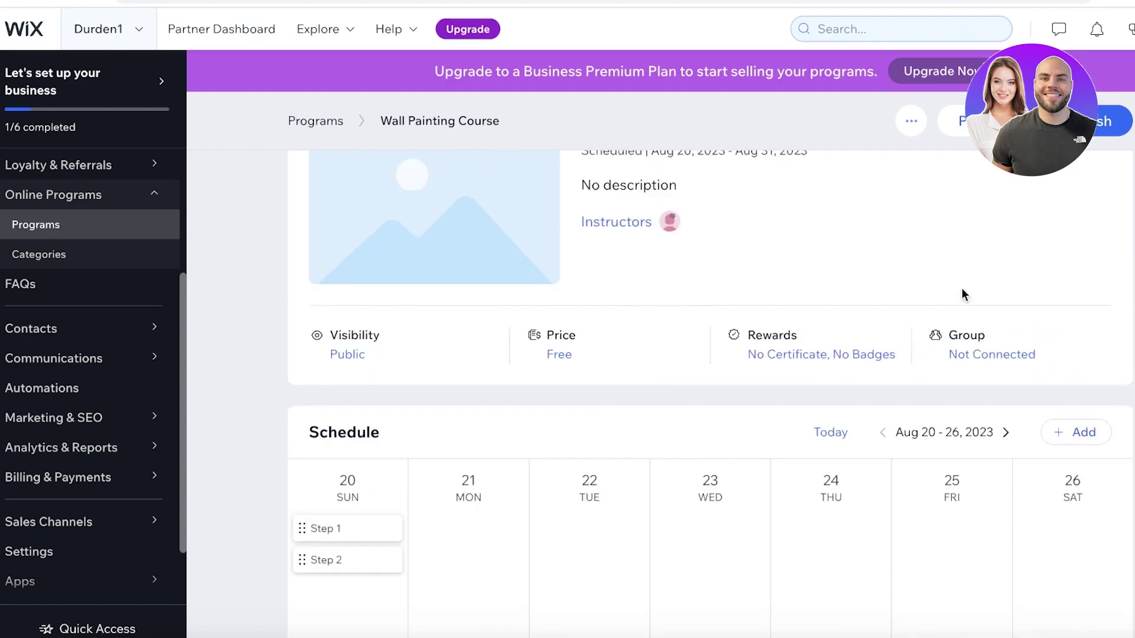
click(911, 160)
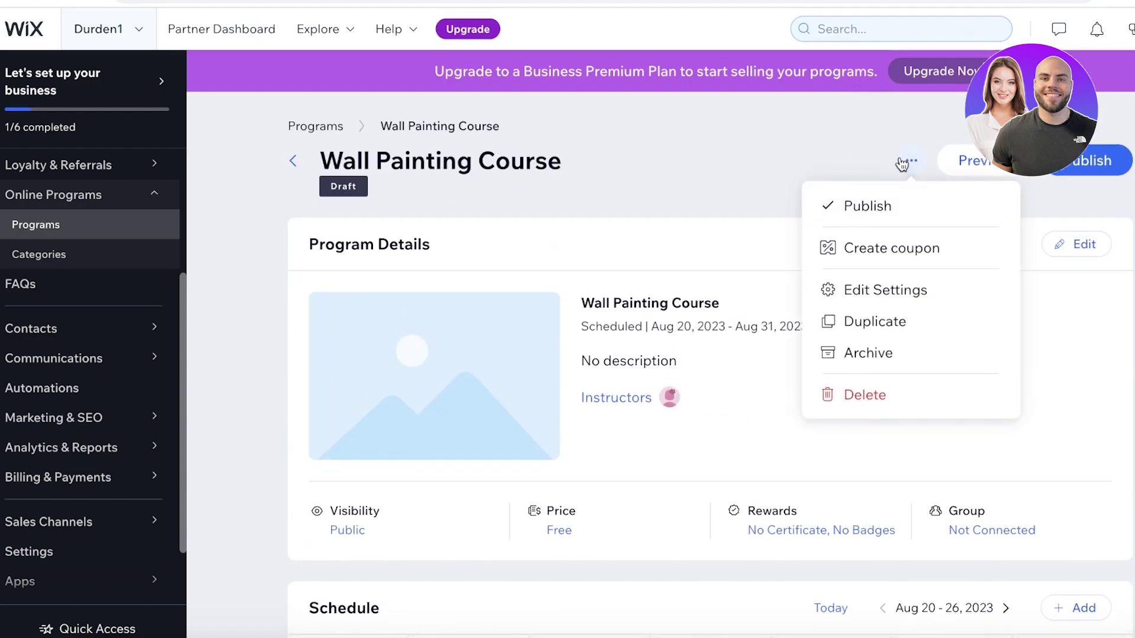
click(905, 165)
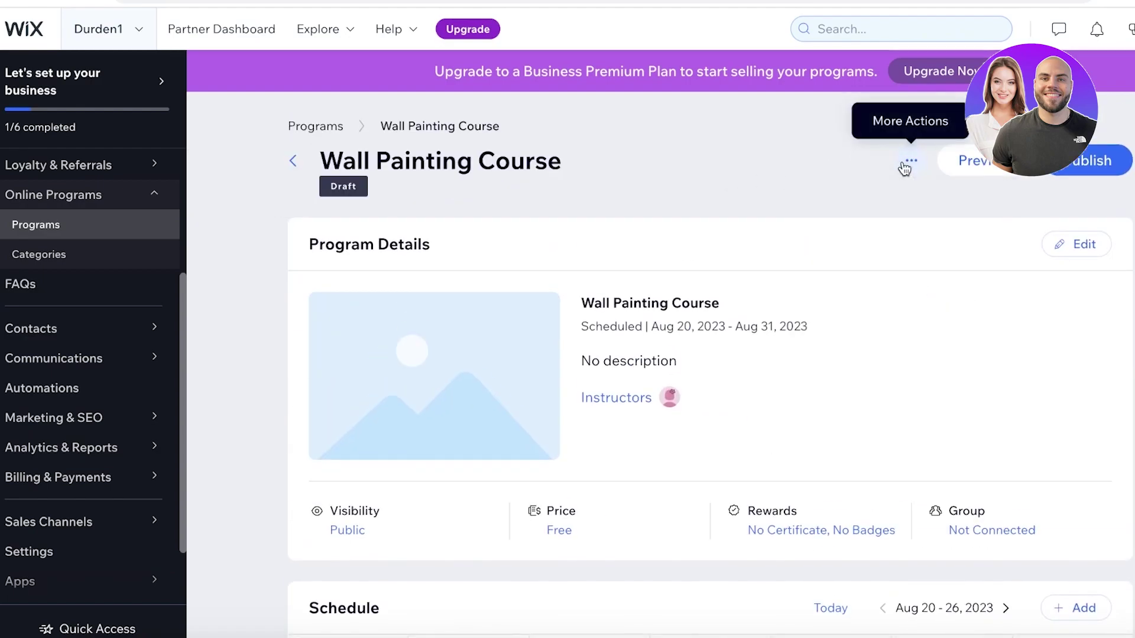
scroll(871, 218, down, 2)
scroll(928, 216, up, 2)
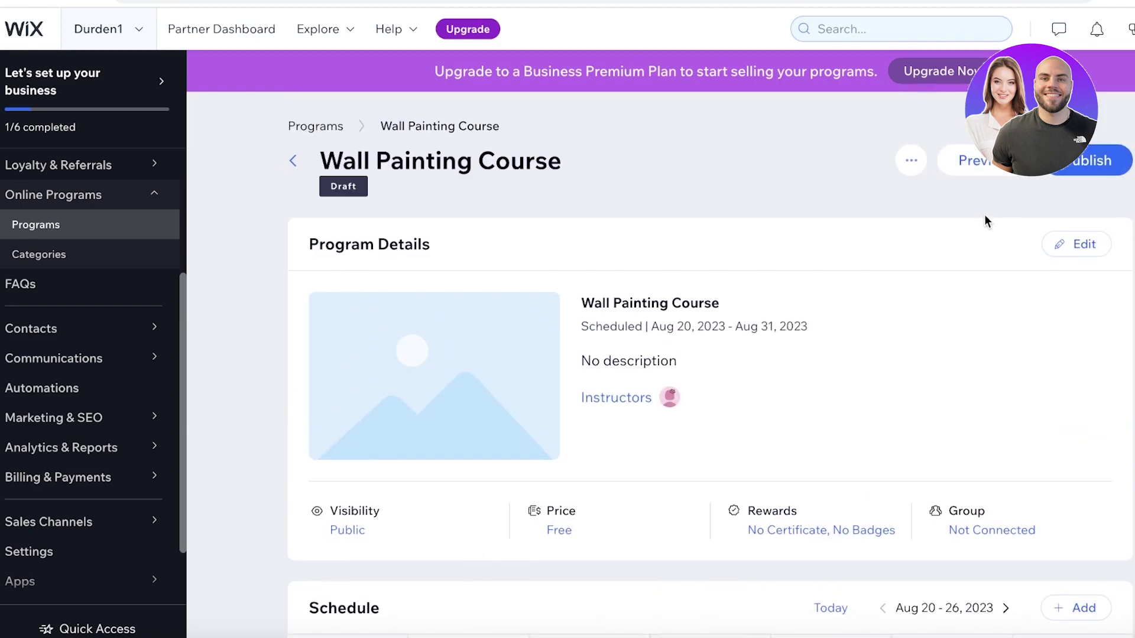
click(1099, 248)
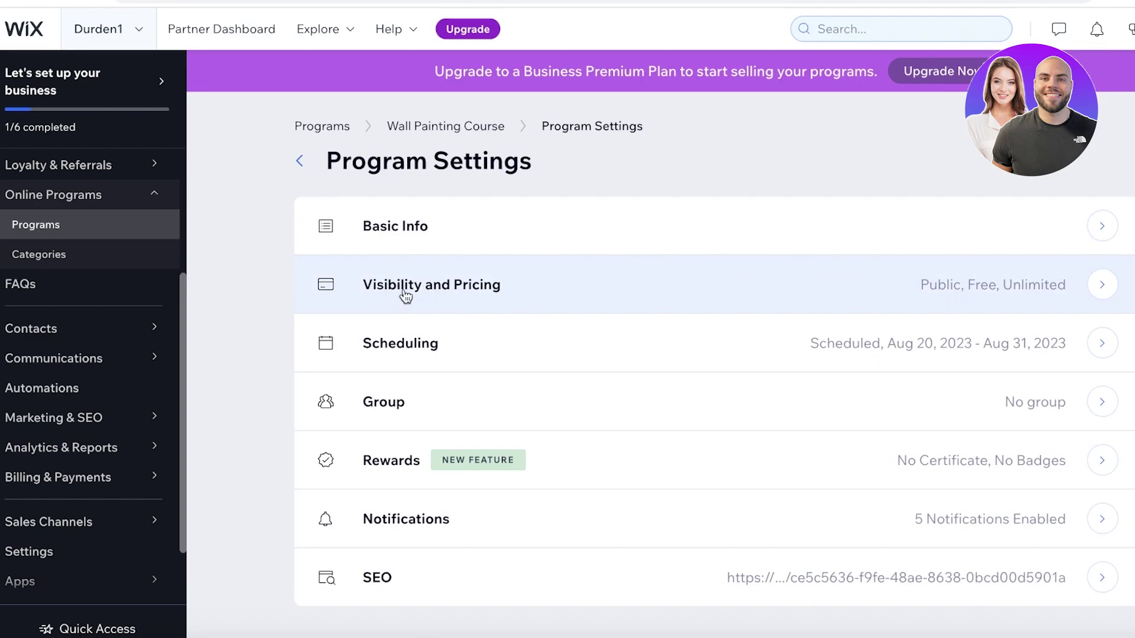
click(1035, 287)
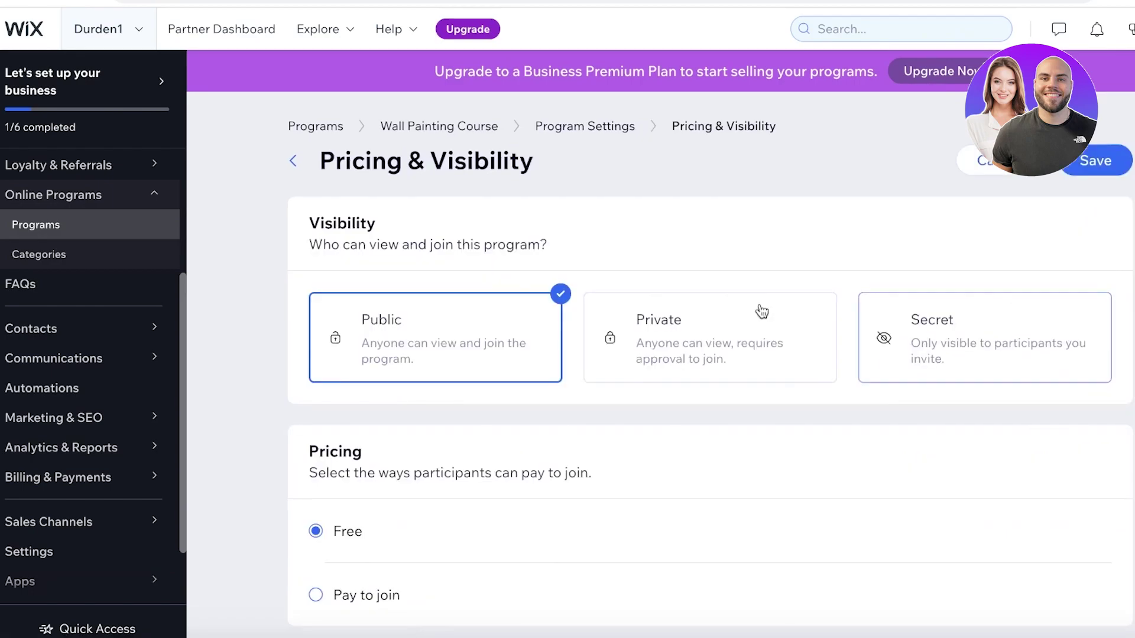
Make the program pay-to-join at a price of 100 per program, excluded from subscriptions.
scroll(376, 349, down, 4)
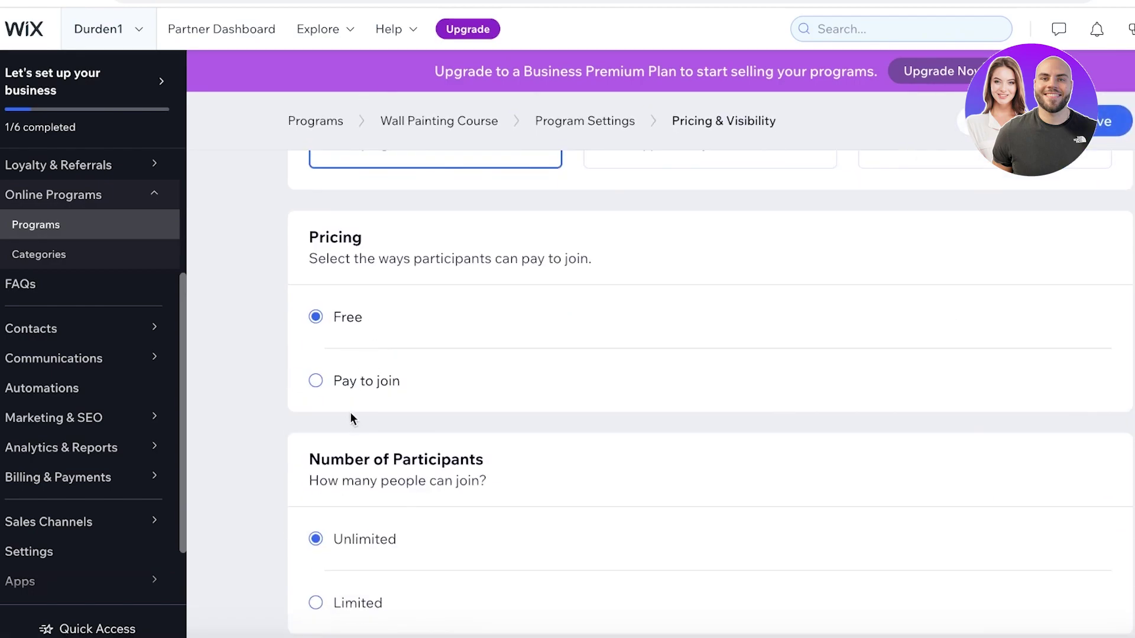
click(316, 380)
scroll(422, 314, down, 2)
click(426, 394)
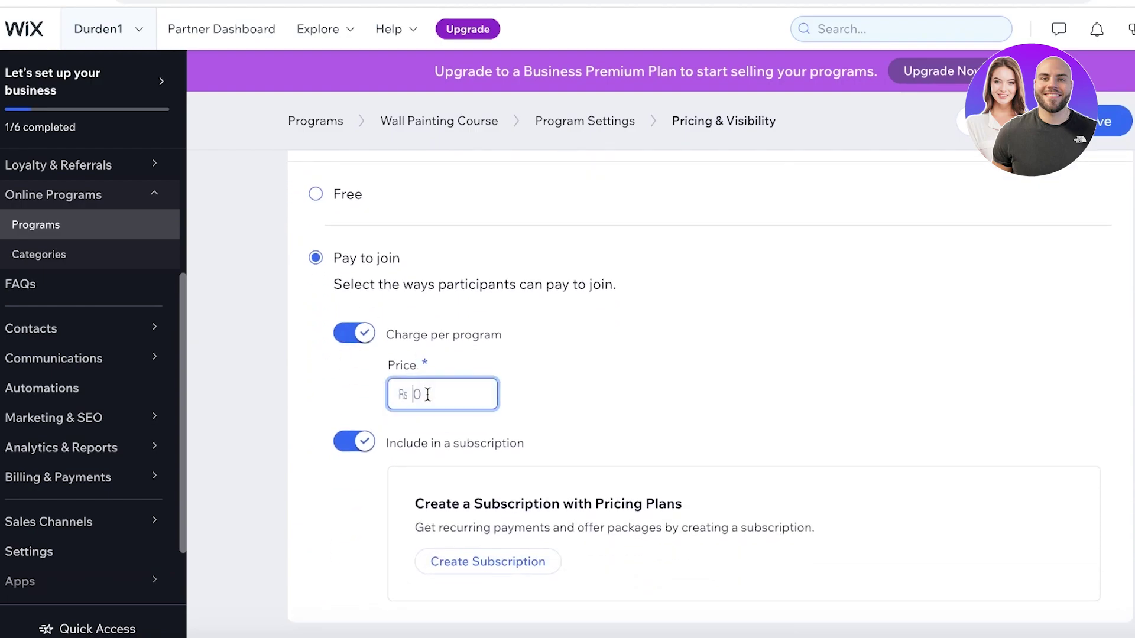
text(100)
click(658, 340)
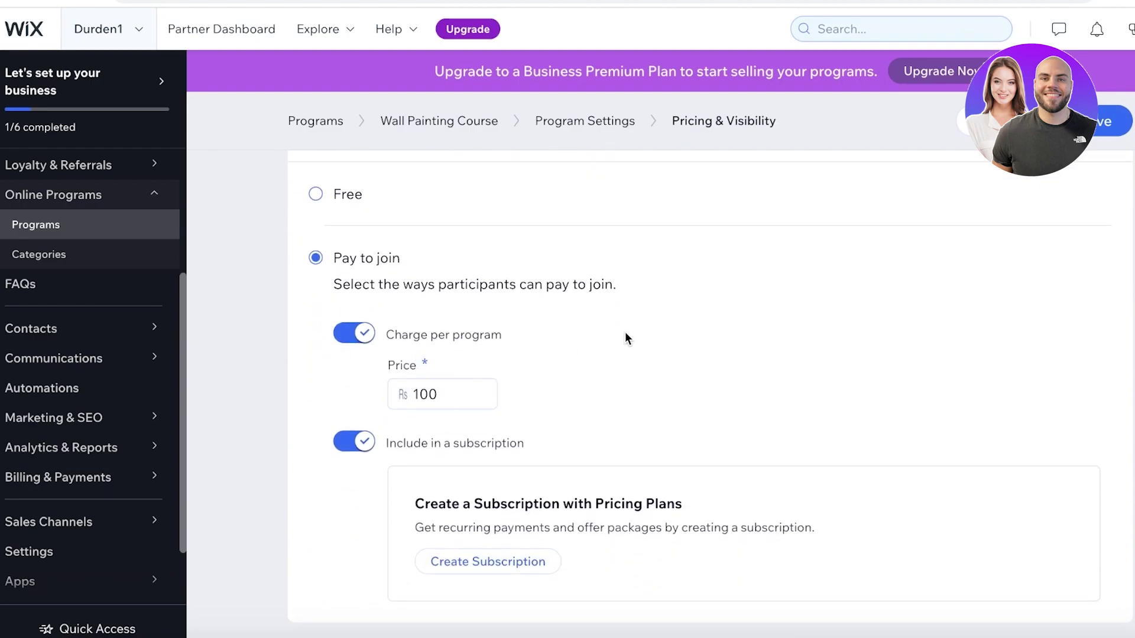
scroll(625, 337, down, 4)
scroll(527, 314, up, 7)
scroll(390, 521, down, 3)
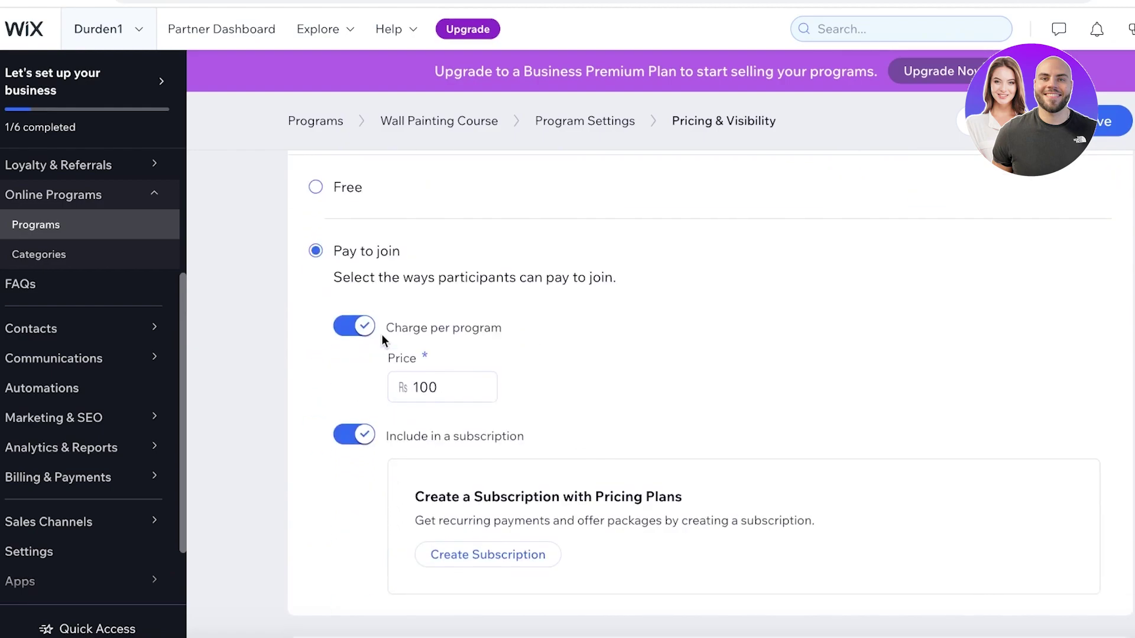
click(354, 327)
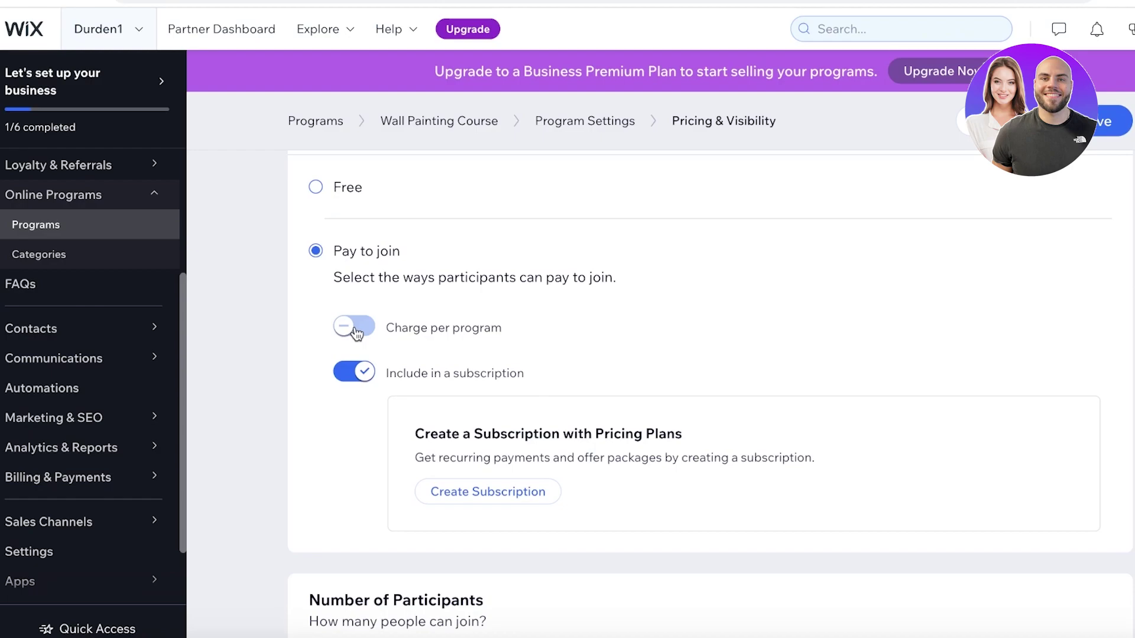
click(355, 327)
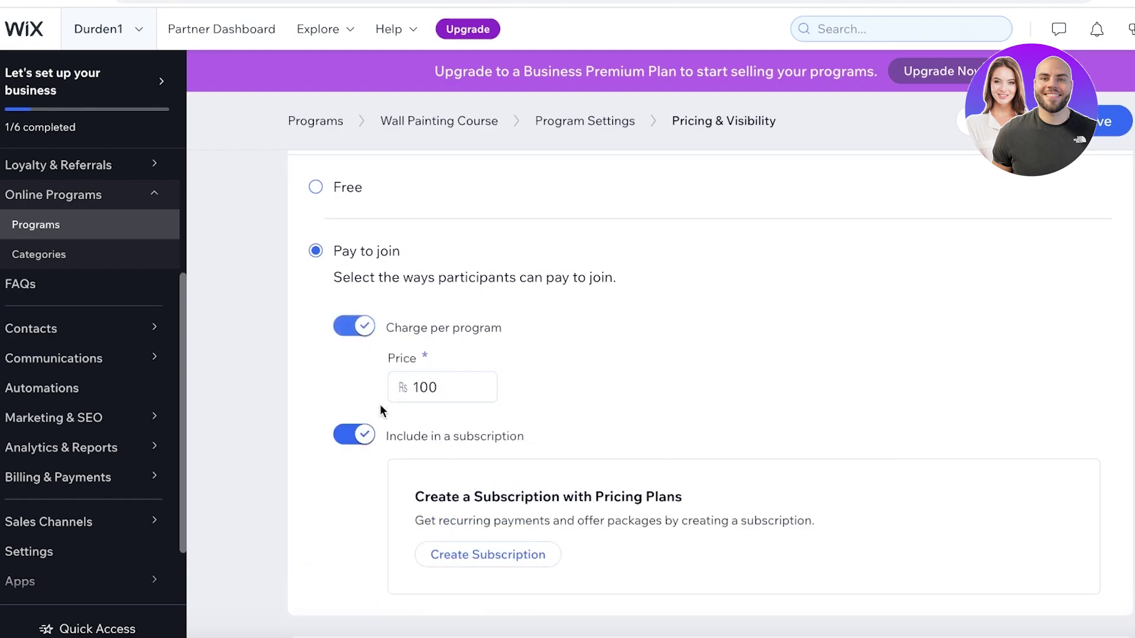
click(351, 435)
Limit participants to a maximum of 50 and save the pricing settings.
scroll(695, 278, down, 2)
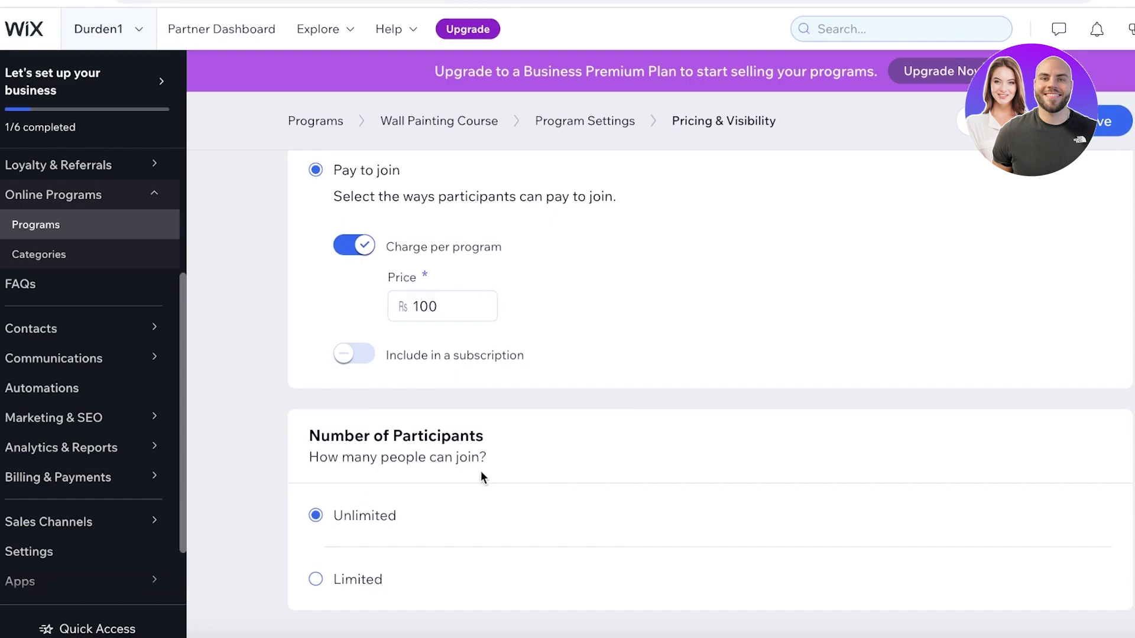
click(348, 579)
scroll(393, 541, down, 2)
click(371, 574)
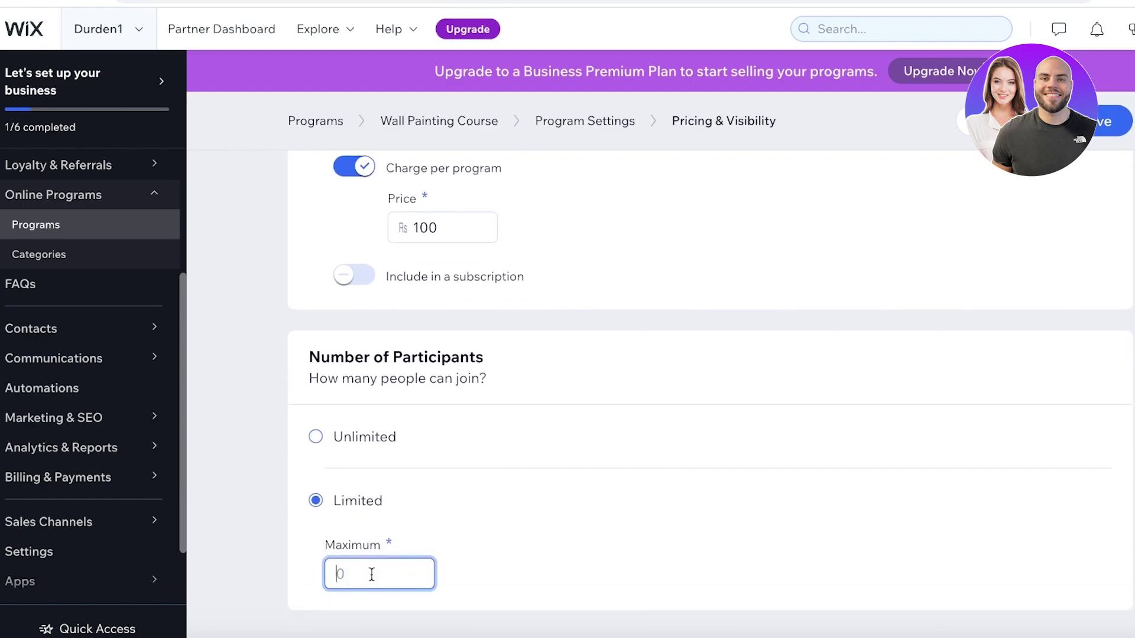
text(50)
click(1111, 121)
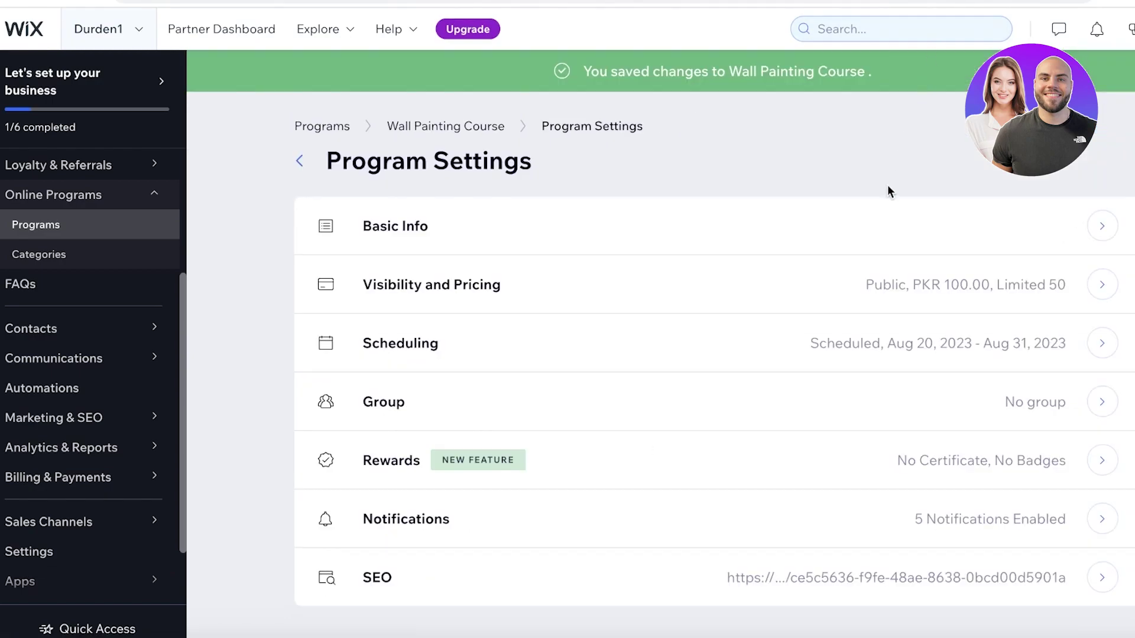
Return to the Wall Painting Course page and open the schedule's Add options.
click(857, 403)
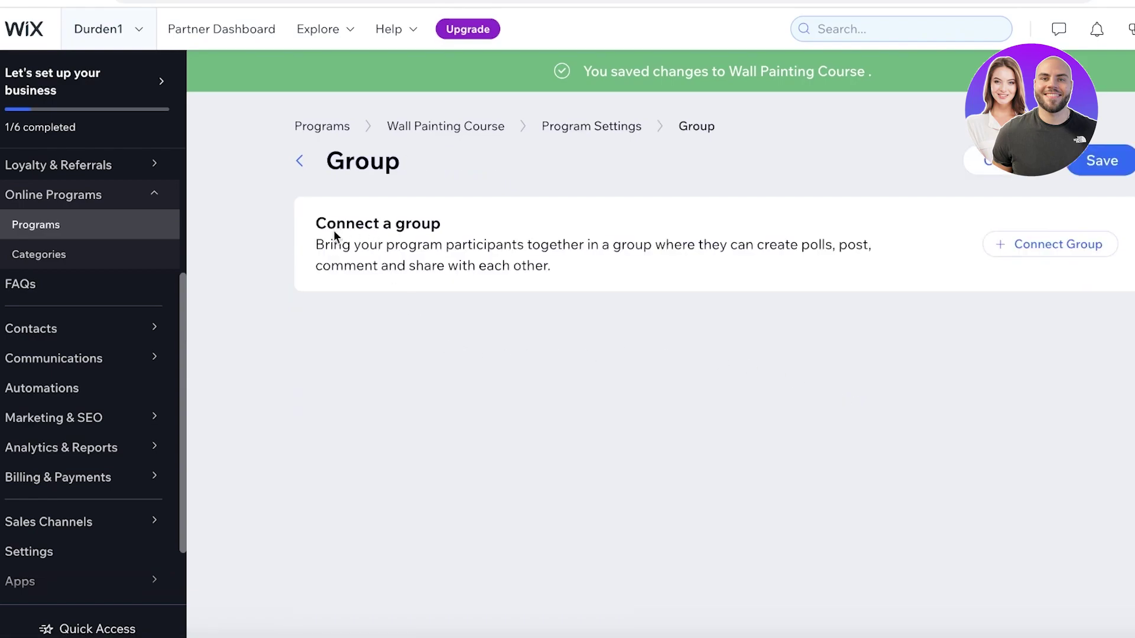
click(987, 161)
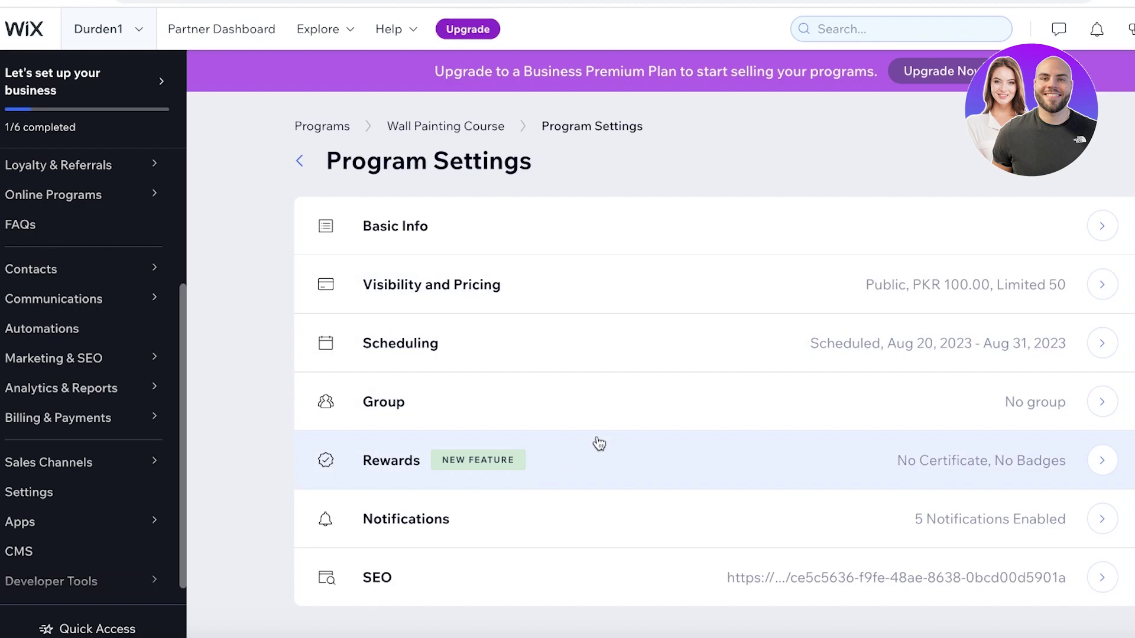
click(436, 140)
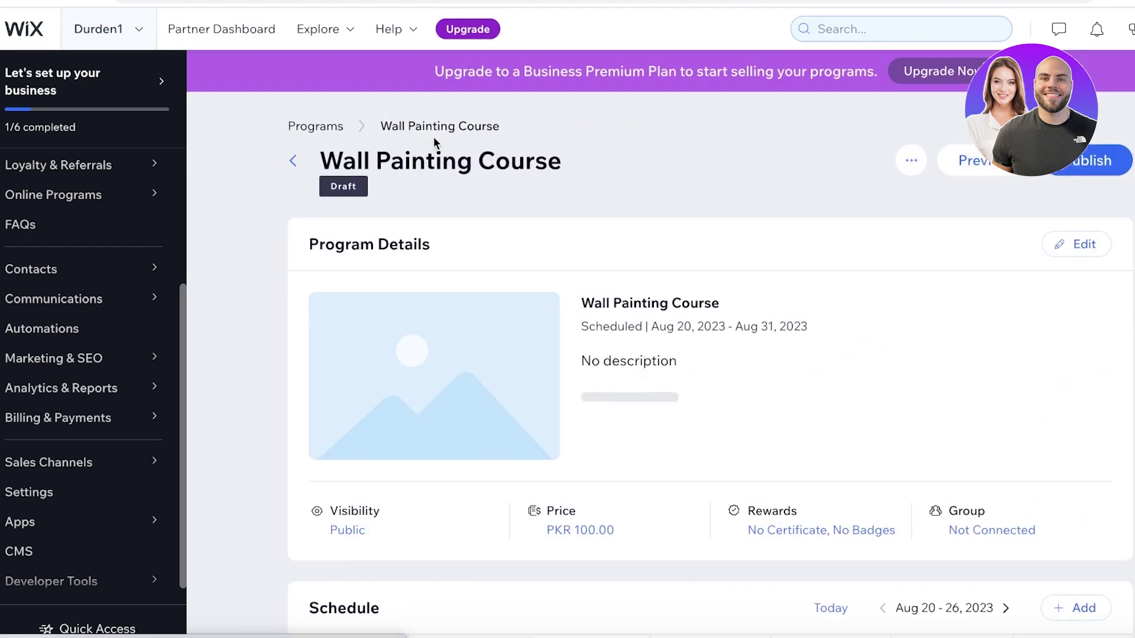
scroll(1017, 284, down, 5)
scroll(1111, 248, up, 5)
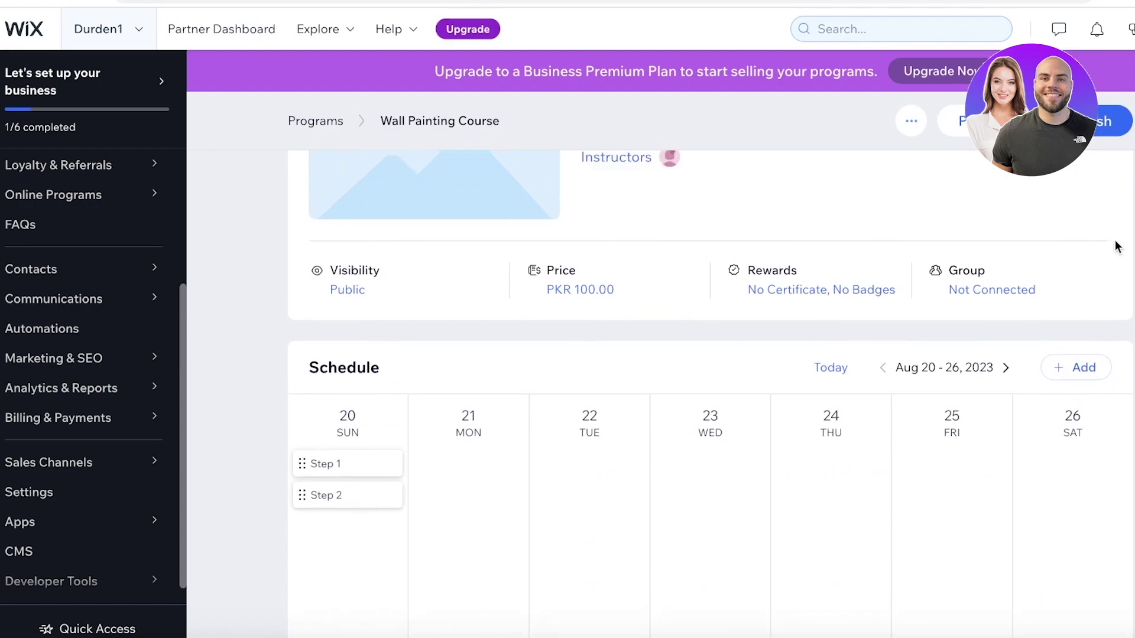
scroll(1094, 296, down, 5)
click(1083, 339)
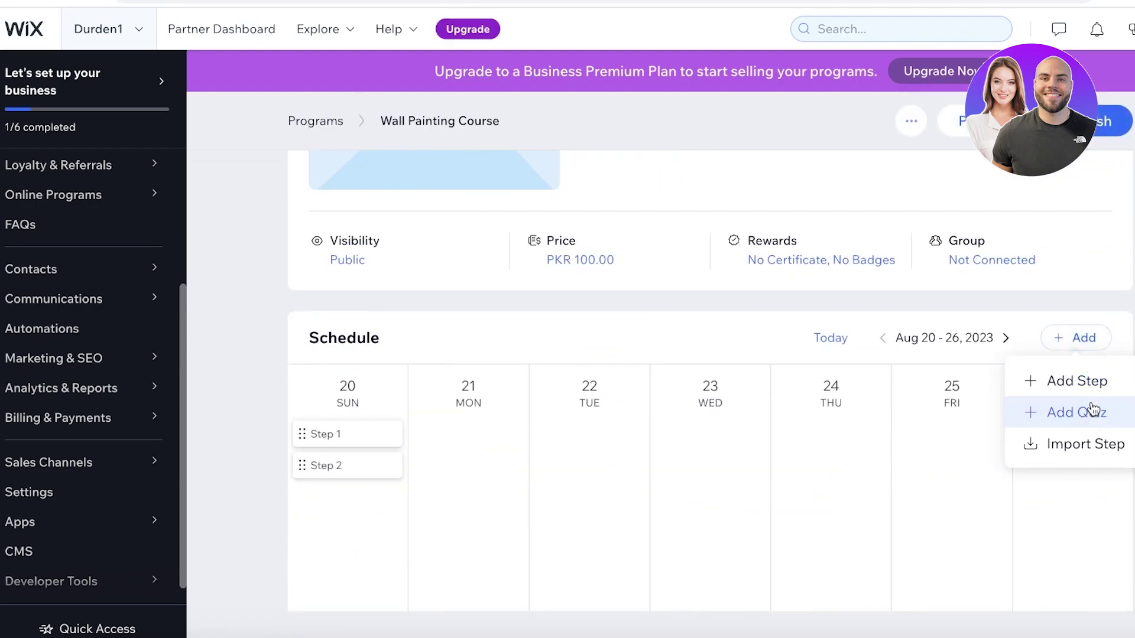
click(499, 361)
click(1068, 345)
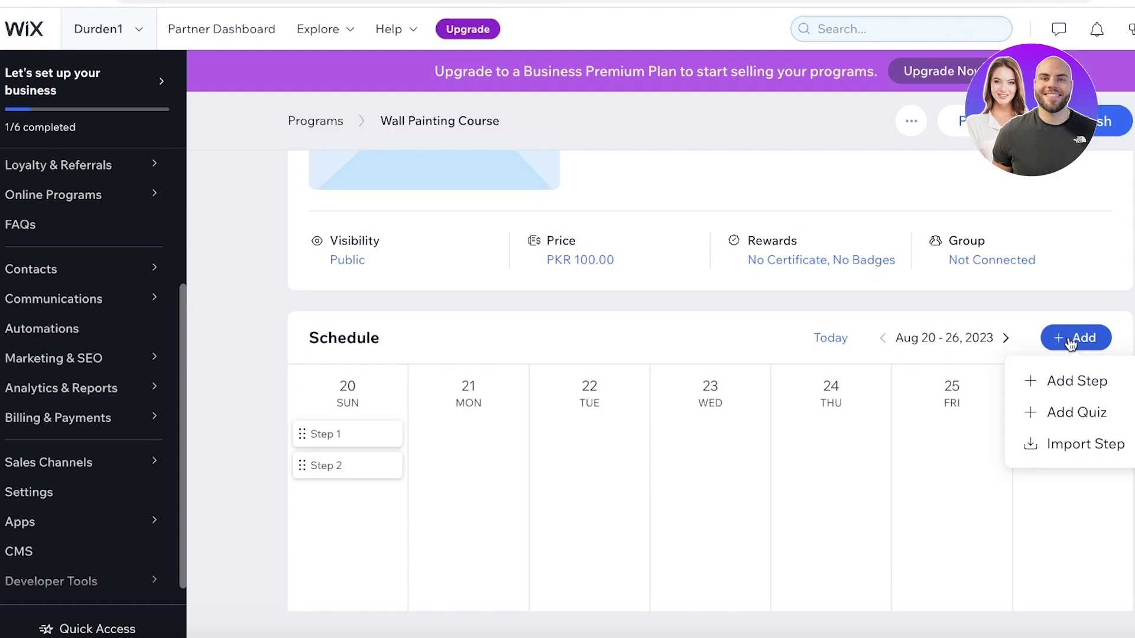
Create a new schedule step named 'Painting Basics' and save it.
click(1070, 379)
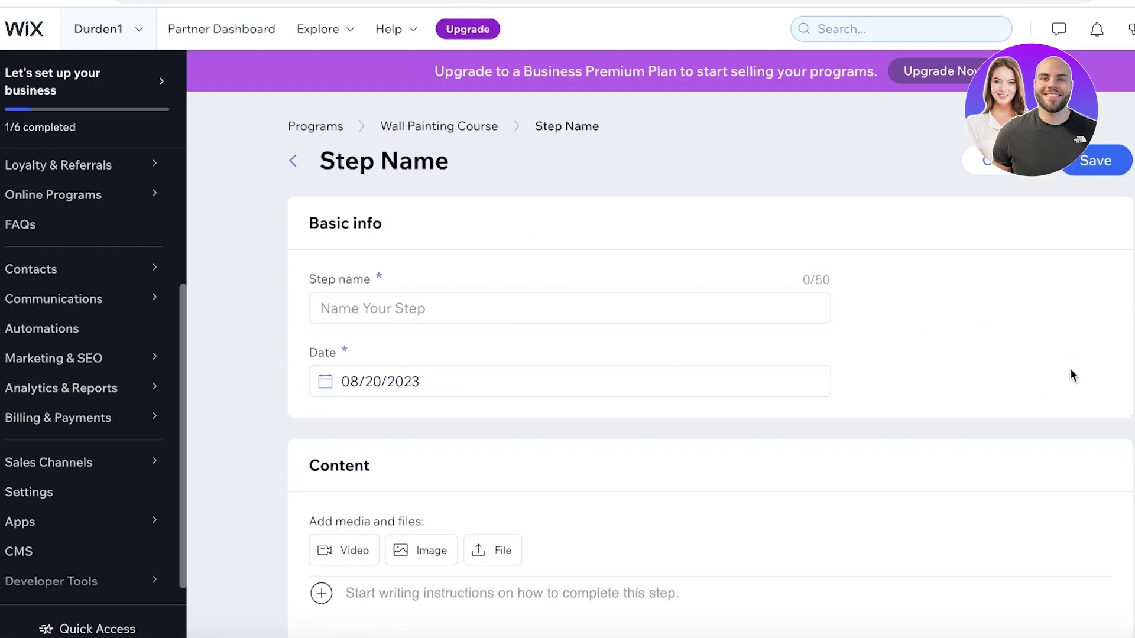
click(559, 308)
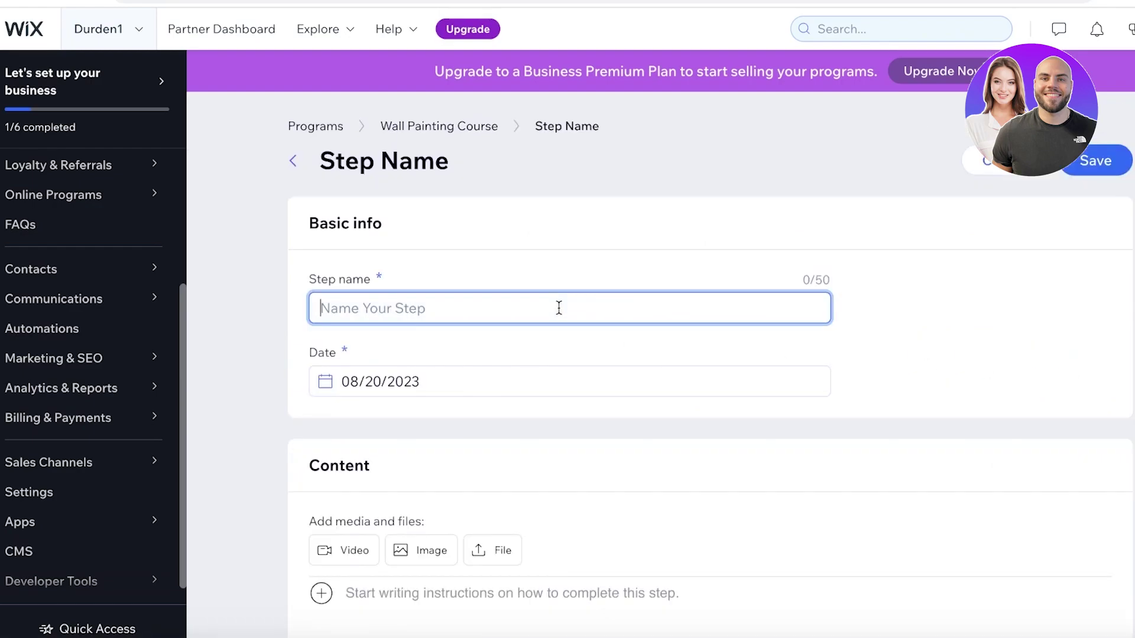
text(Painting Basics)
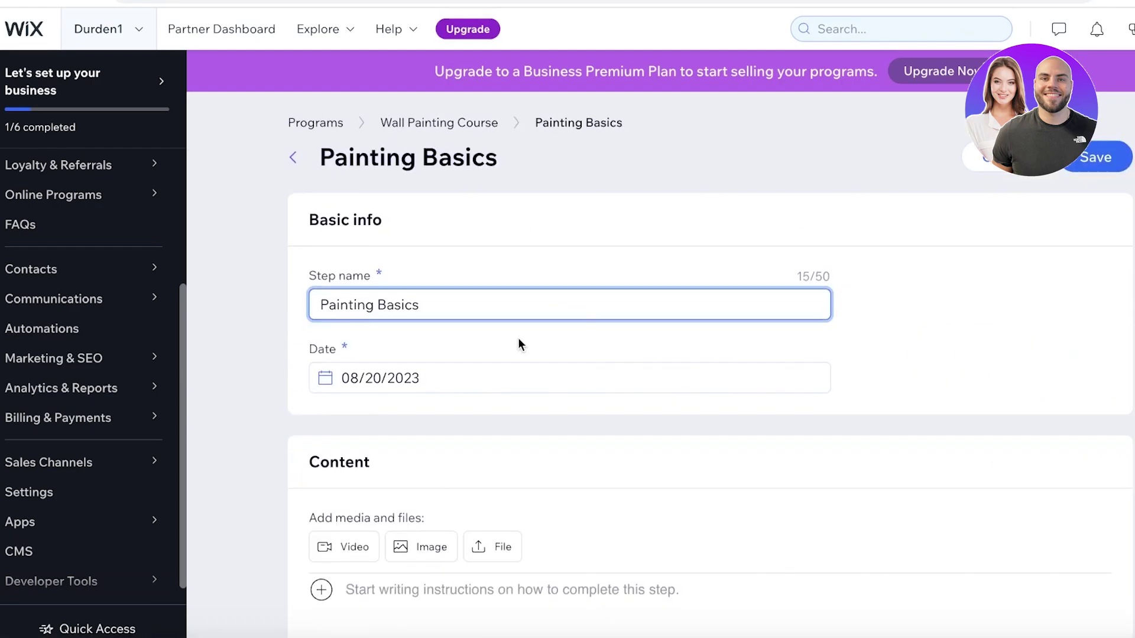
scroll(520, 343, down, 5)
scroll(365, 337, up, 5)
scroll(337, 469, down, 3)
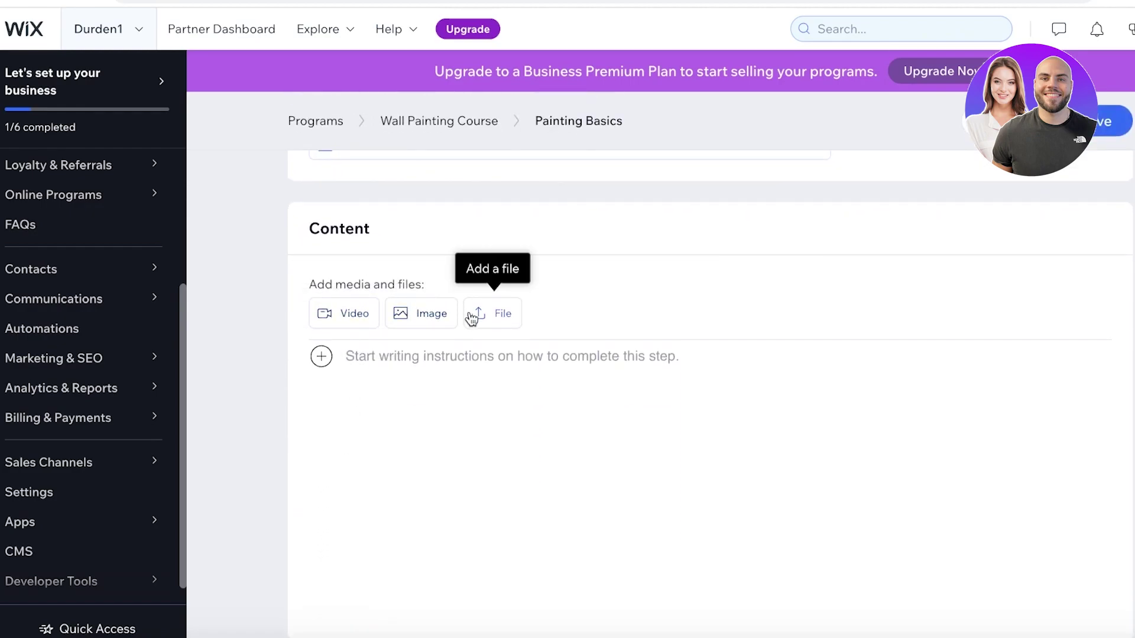
scroll(490, 384, down, 2)
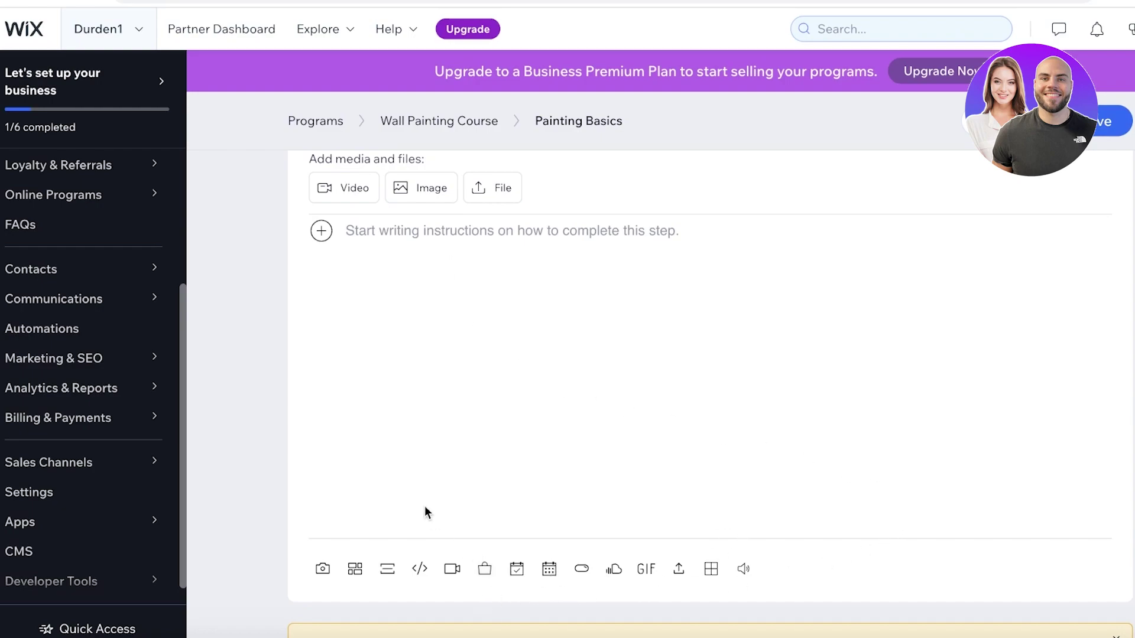
scroll(417, 479, up, 3)
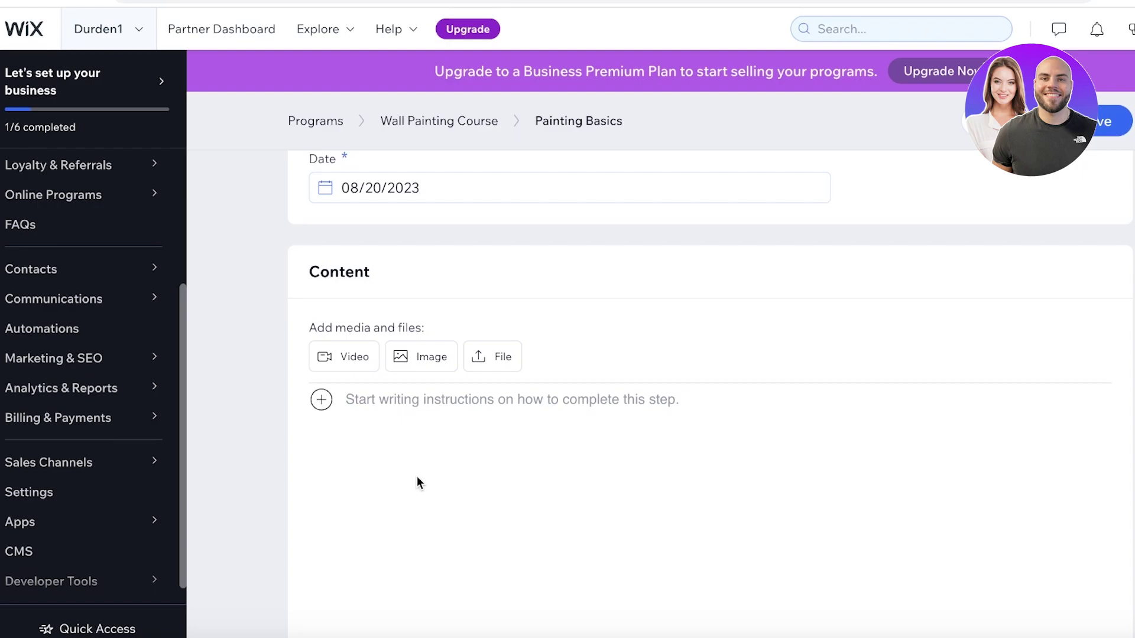
scroll(417, 477, down, 4)
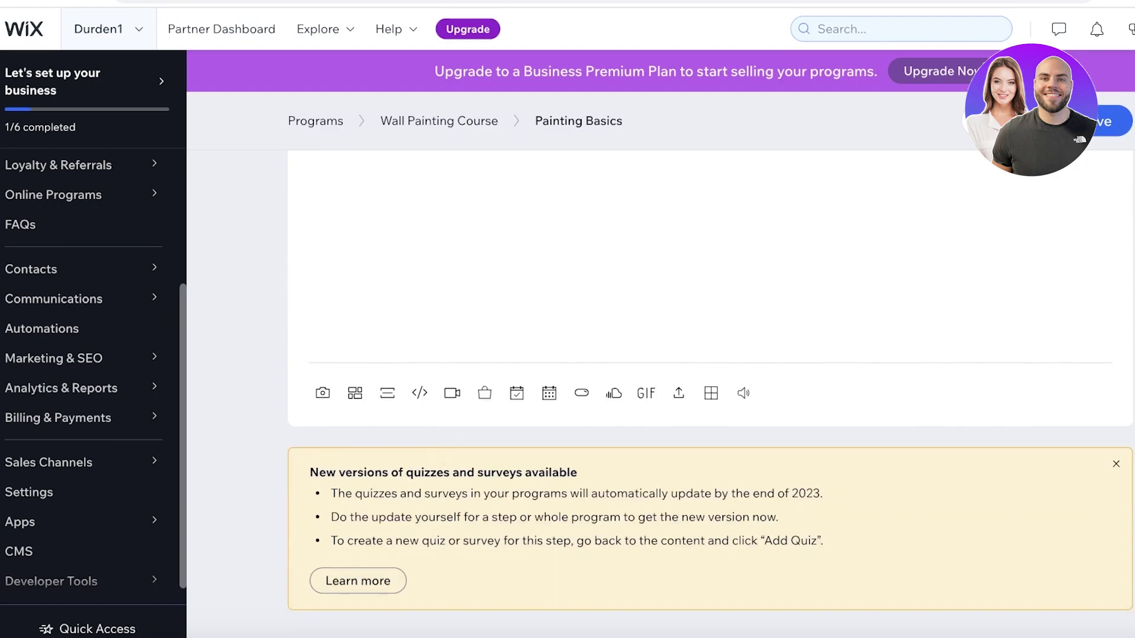
click(1112, 121)
Try dragging the Painting Basics step to a later day in the schedule.
scroll(1004, 276, down, 5)
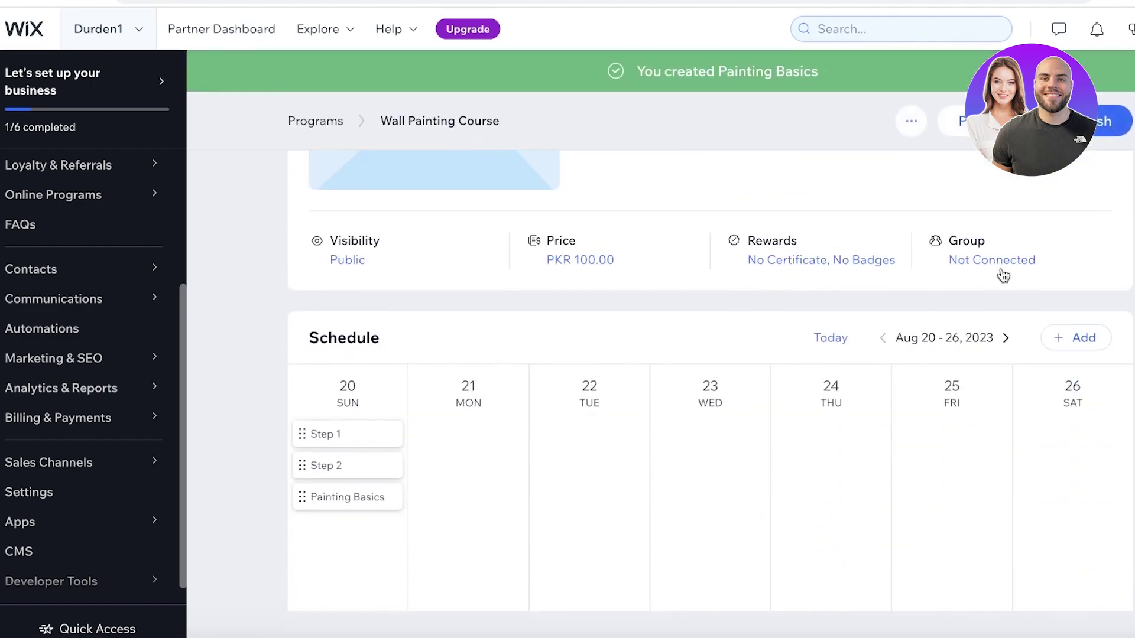
drag(343, 498, 895, 414)
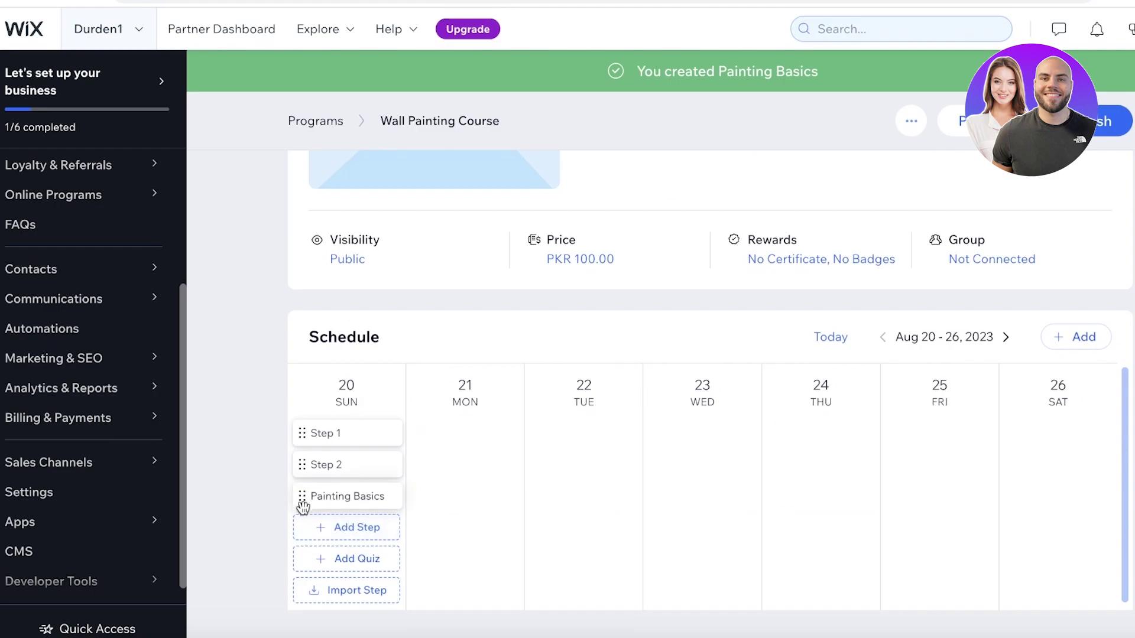
mouse_move(303, 506)
mouse_down()
mouse_move(387, 480)
mouse_move(527, 464)
mouse_up()
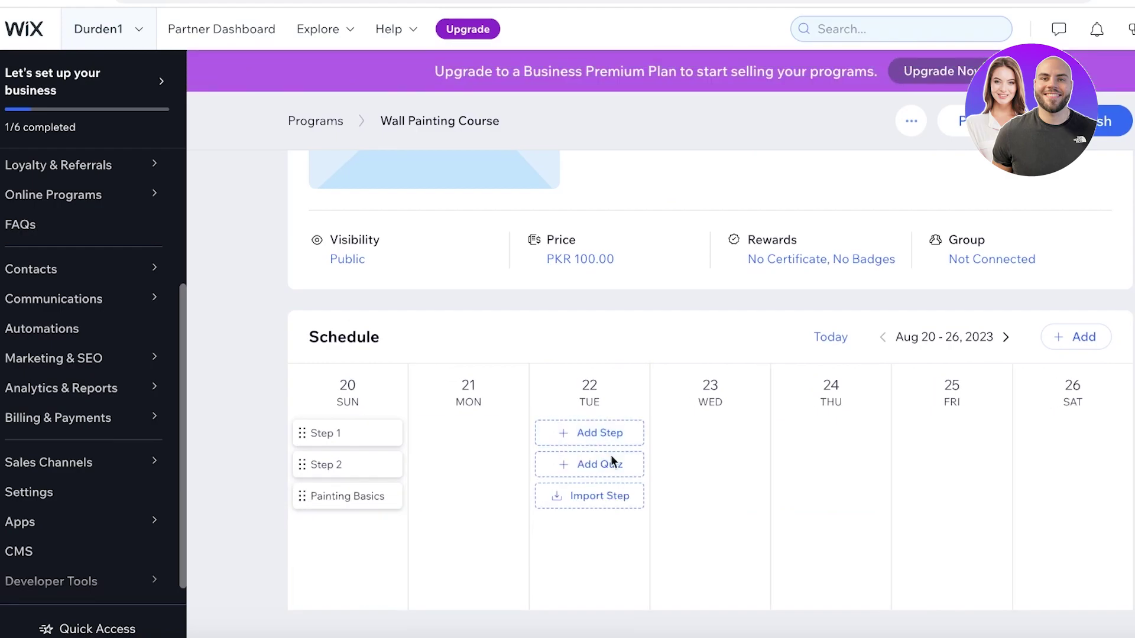
Start a new quiz on Tuesday, Aug 22 and look at its question builder.
click(612, 462)
click(454, 273)
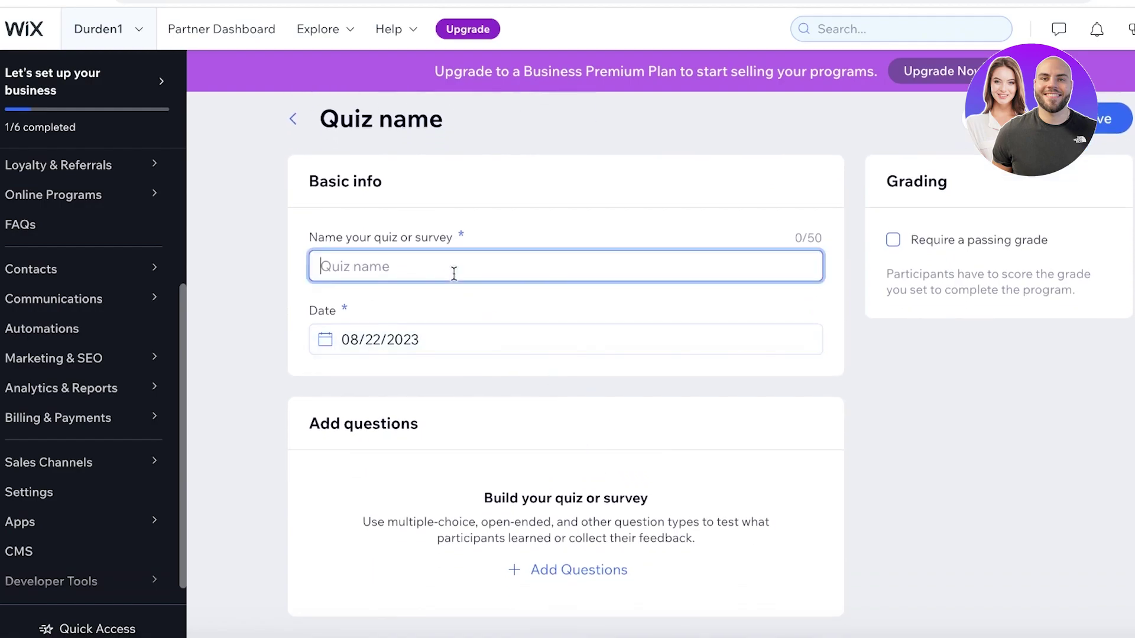
click(572, 571)
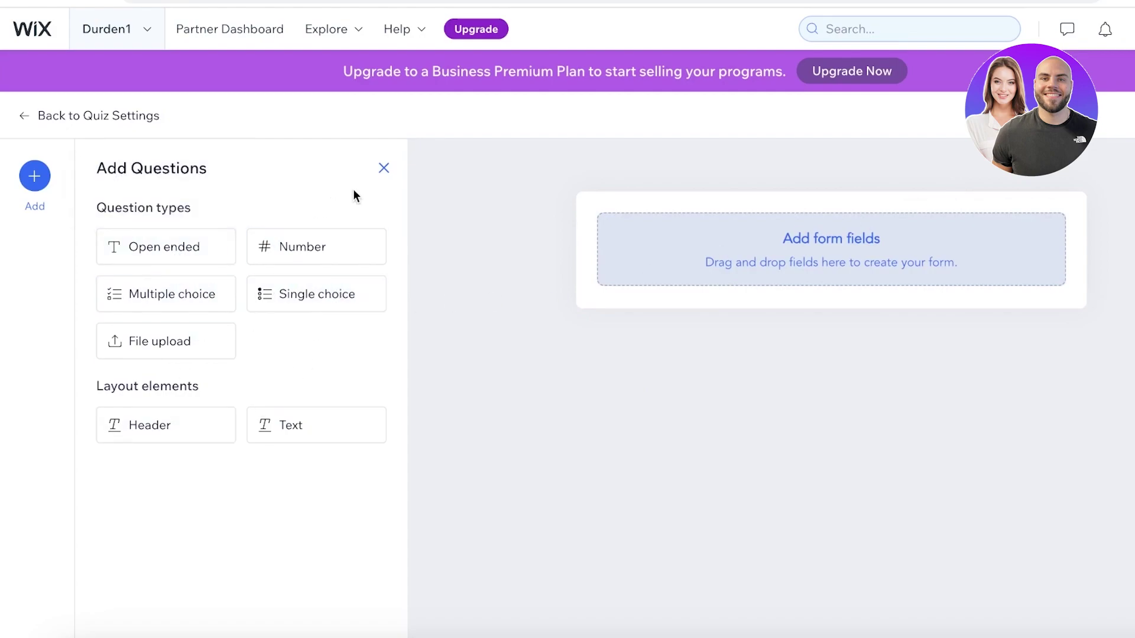
click(384, 168)
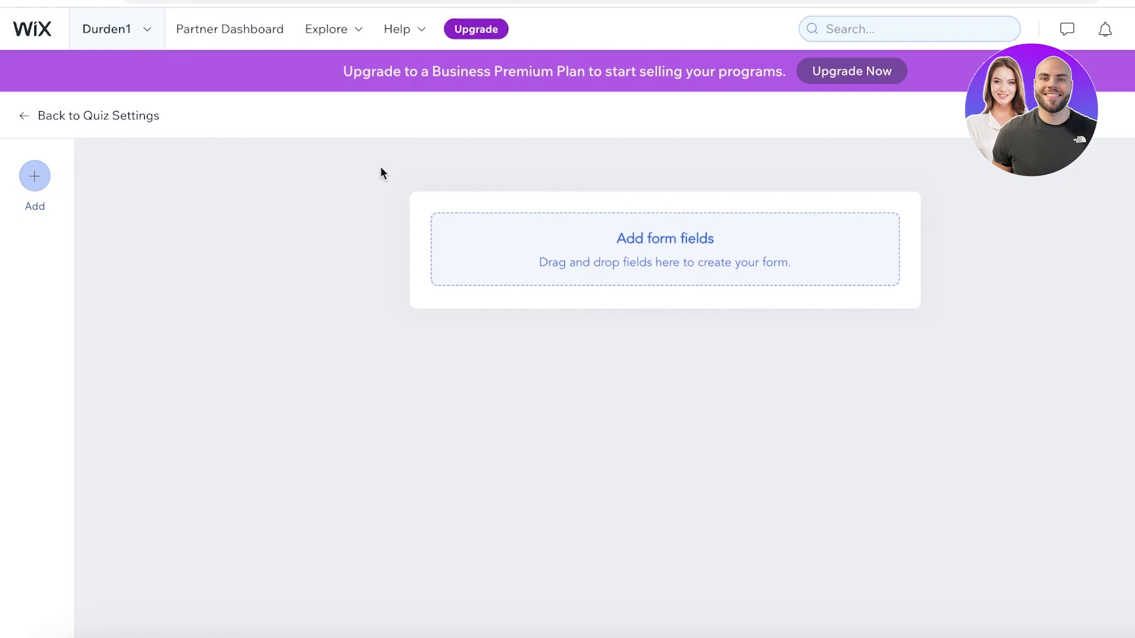
click(32, 129)
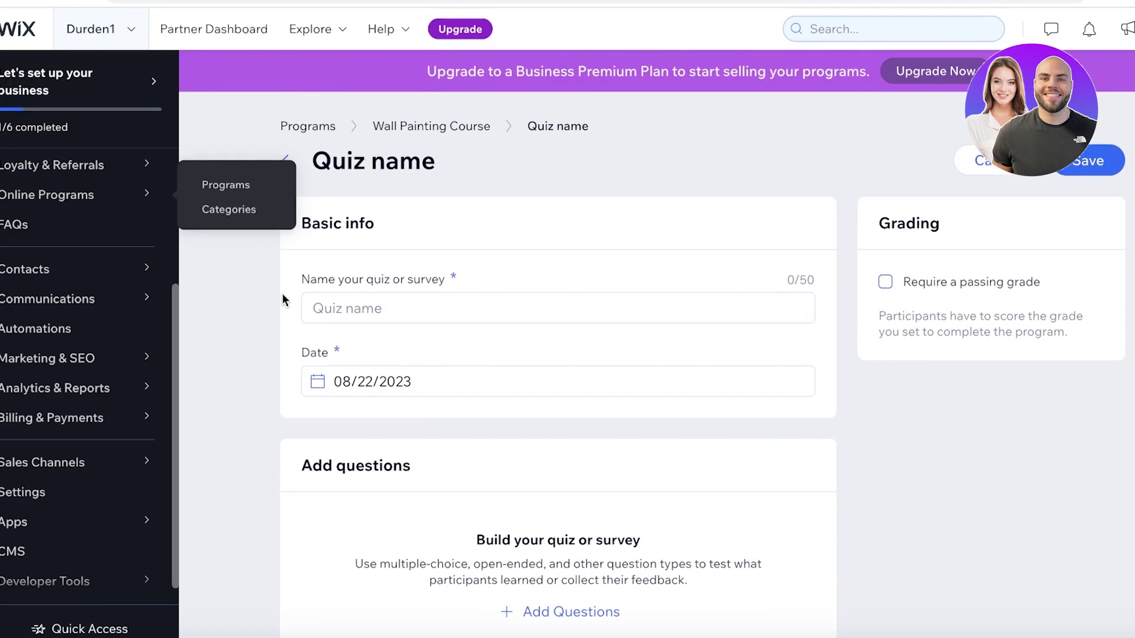
Toggle the 80% passing-grade requirement on and off, then attempt to save the quiz.
click(885, 282)
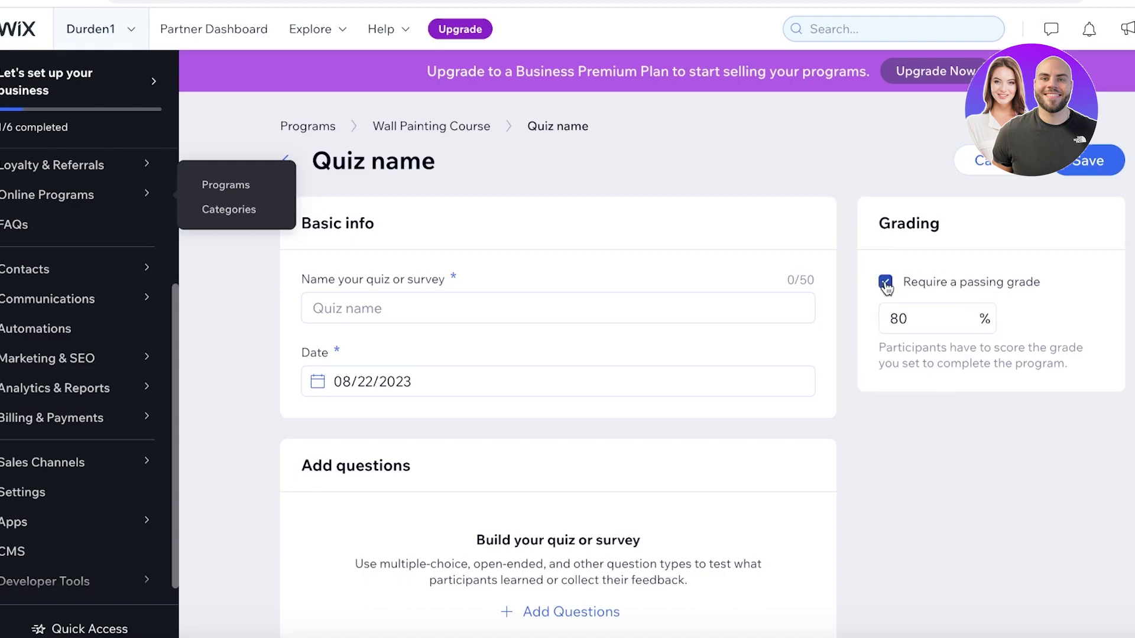
click(899, 322)
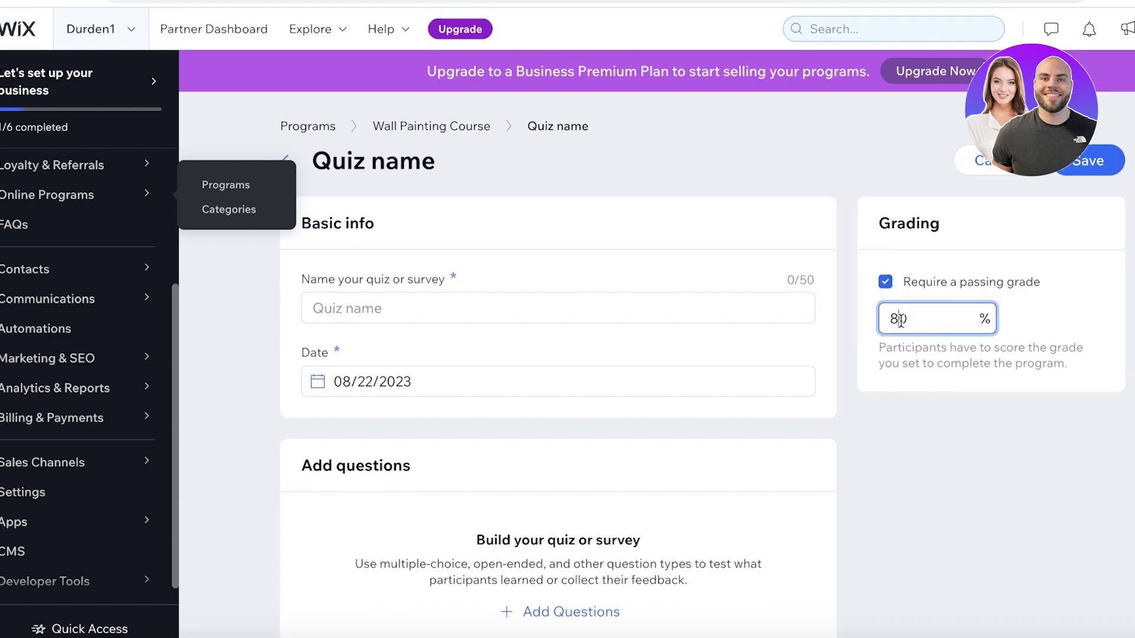
double_click(900, 320)
click(885, 282)
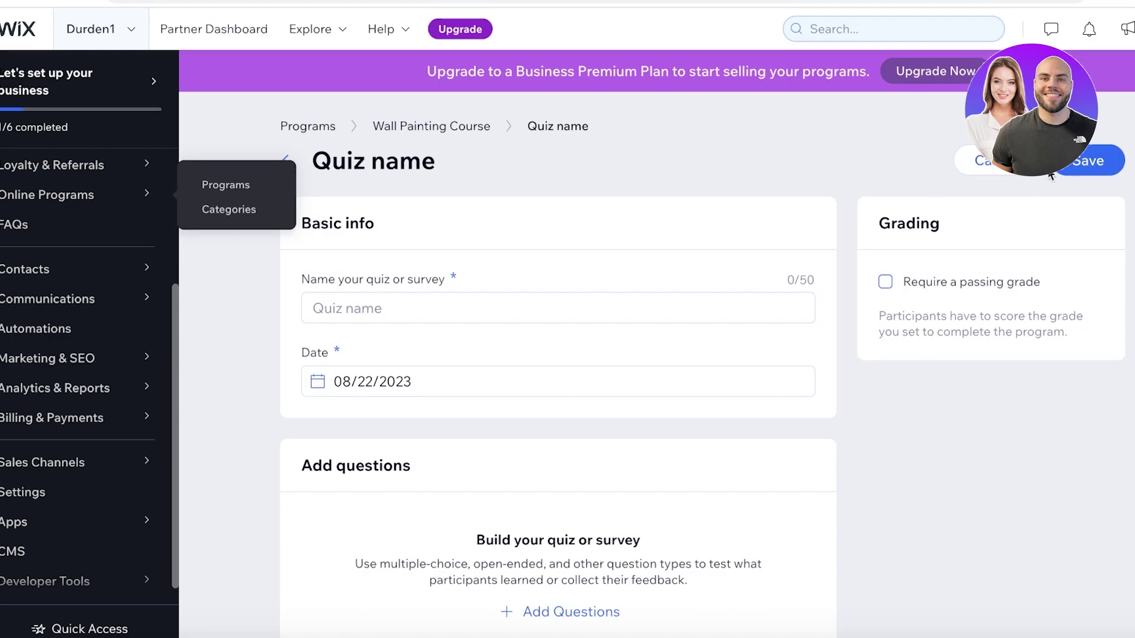
click(1074, 164)
click(436, 298)
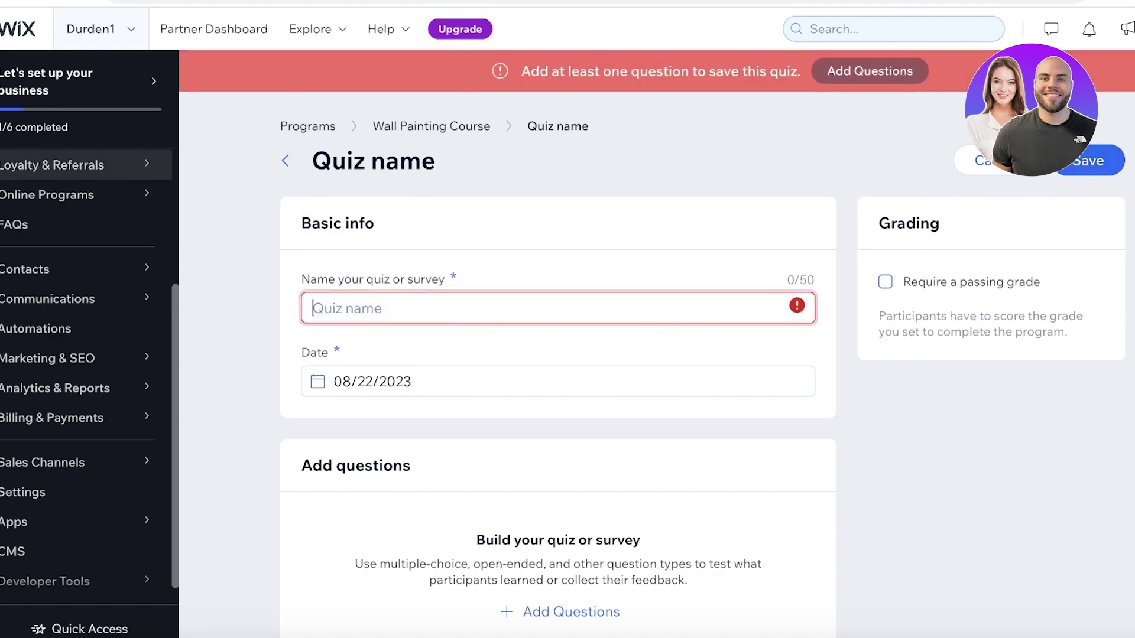
Leave the unsaved quiz via Payments and go to the dashboard Home page.
mouse_move(22, 412)
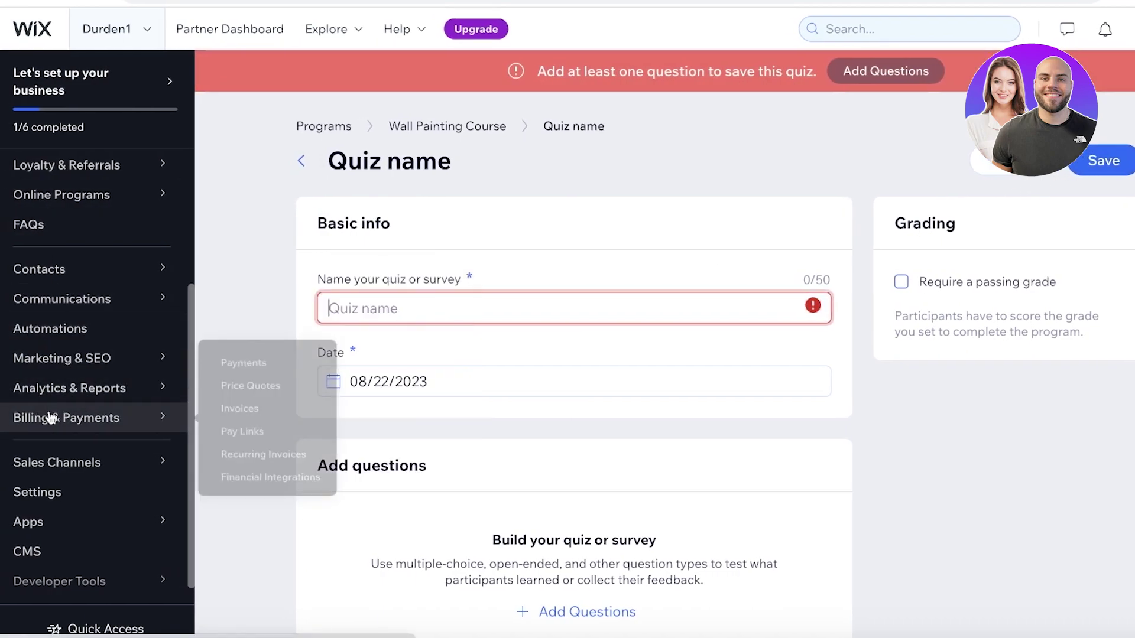
click(51, 418)
mouse_move(56, 181)
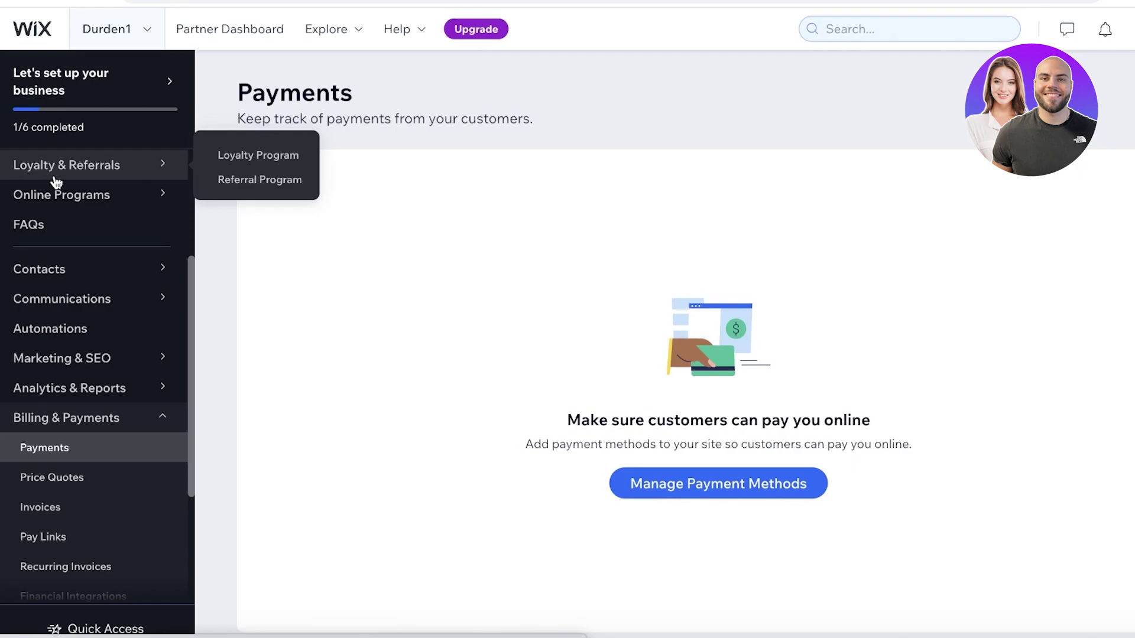
scroll(56, 183, up, 3)
click(51, 185)
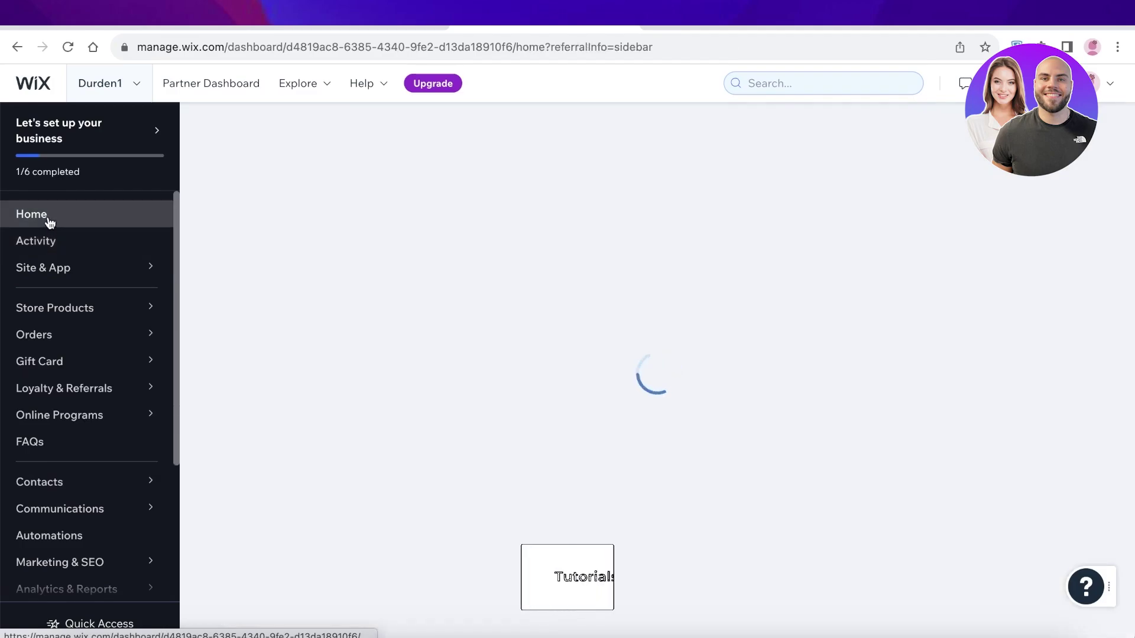